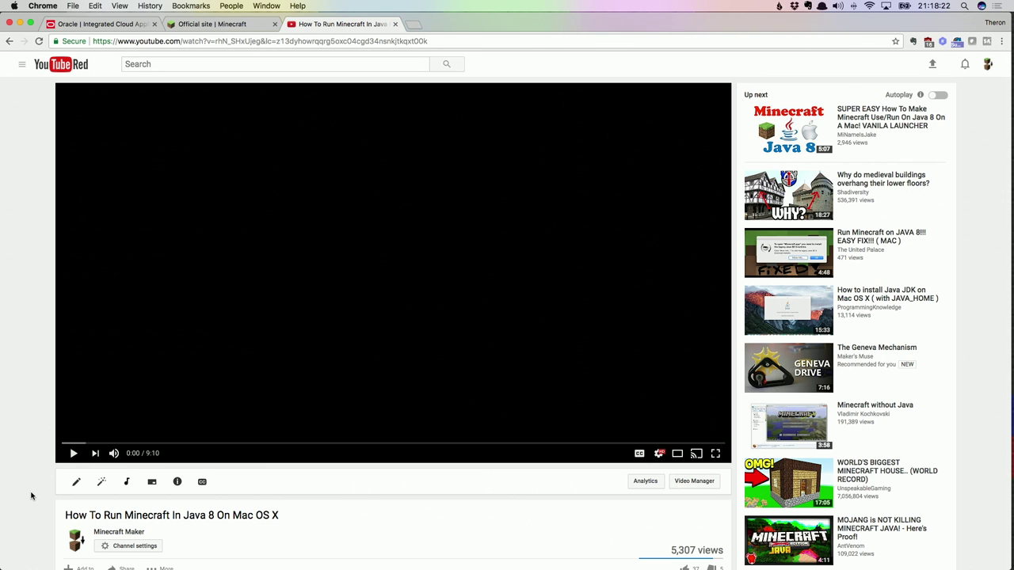
# Step: Scroll through the Minecraft Java 8 video page and its comments
pyautogui.scroll(-2, 30, 495)
pyautogui.scroll(2, 29, 490)
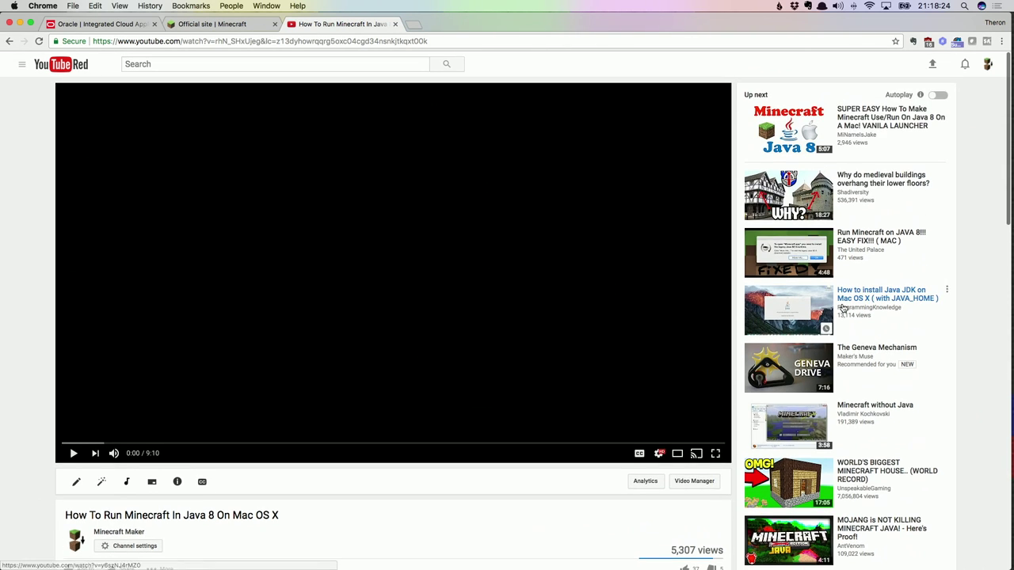
pyautogui.scroll(-5, 230, 328)
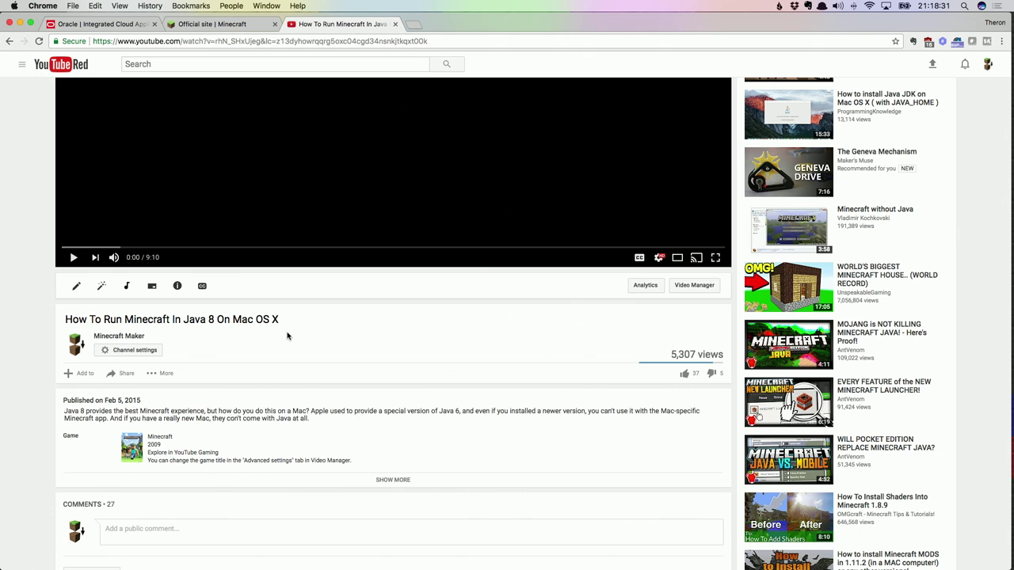
pyautogui.scroll(5, 288, 335)
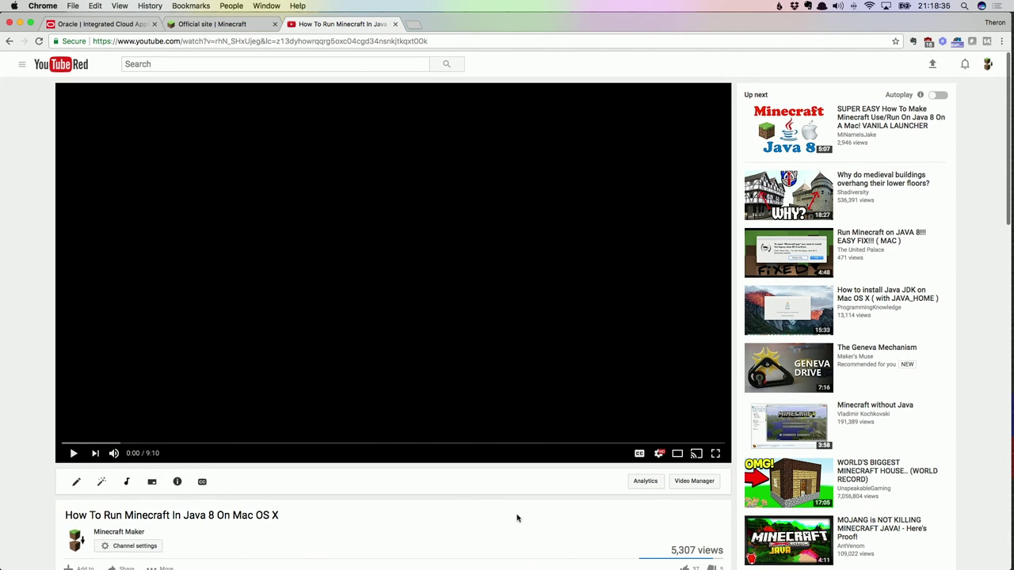
pyautogui.scroll(-5, 517, 519)
pyautogui.scroll(-10, 519, 525)
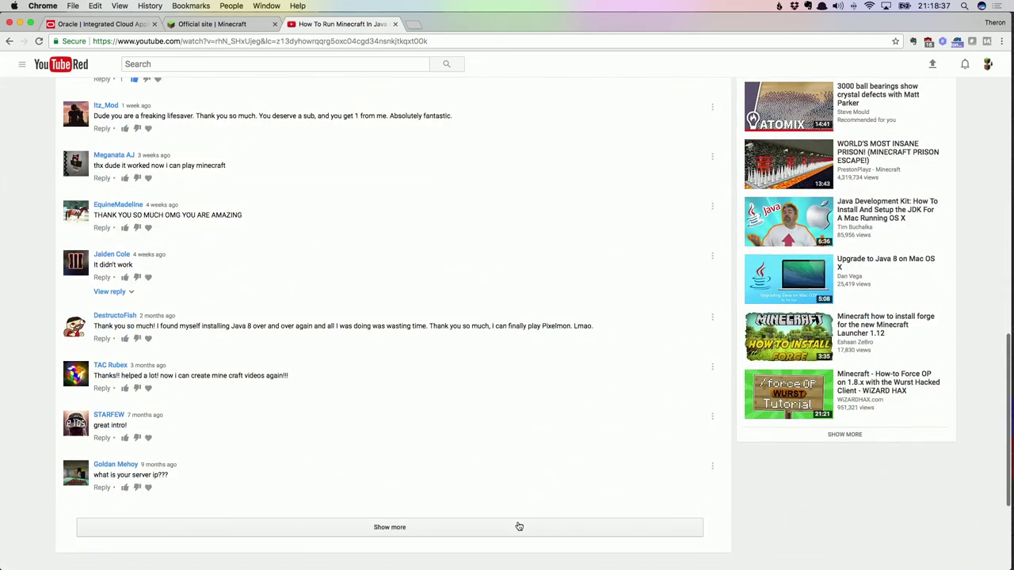
pyautogui.scroll(7, 517, 525)
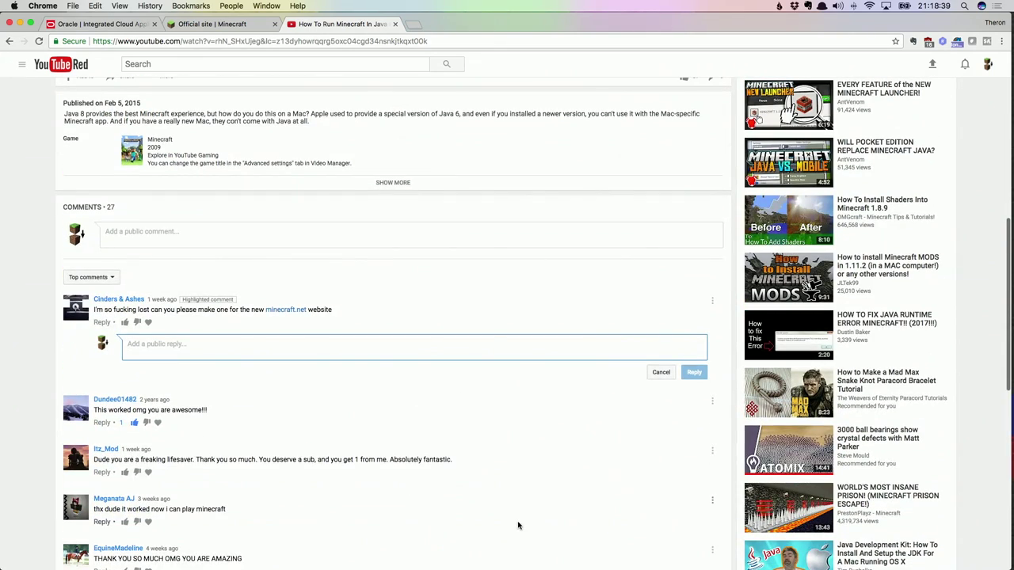
pyautogui.click(117, 303)
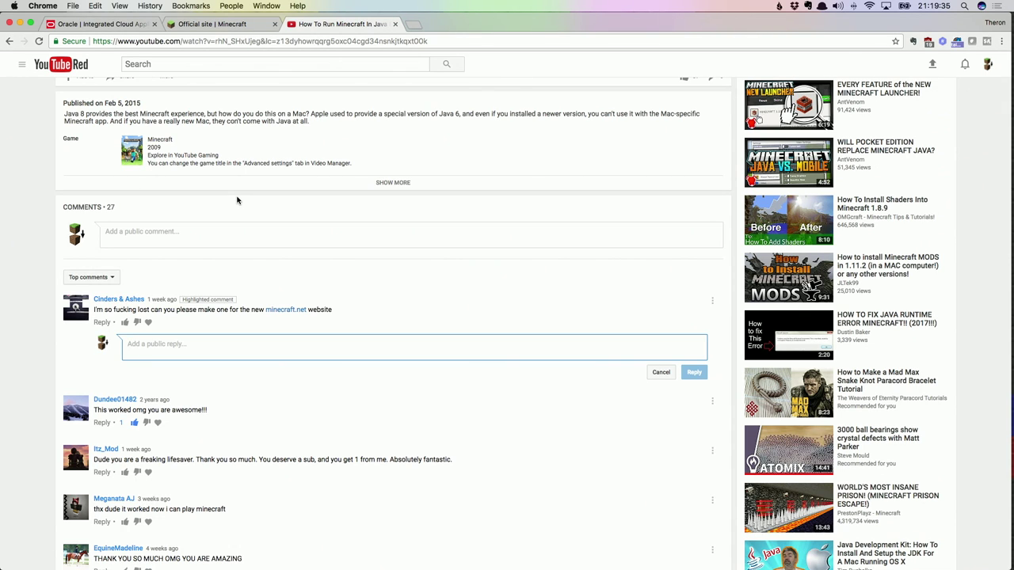
# Step: Leave the empty reply box and bring up the already-open Oracle homepage tab
pyautogui.click(24, 352)
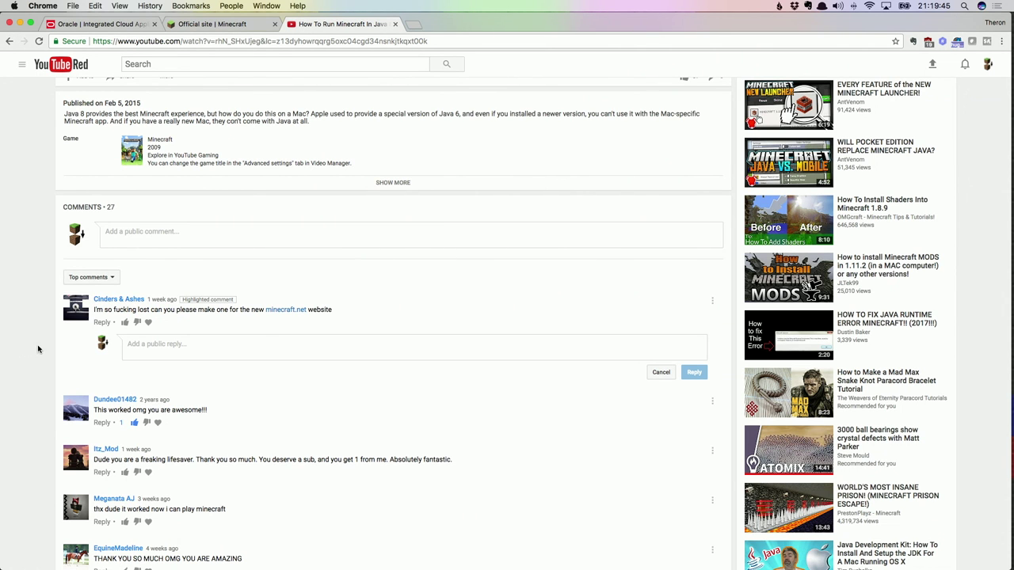
pyautogui.scroll(6, 222, 283)
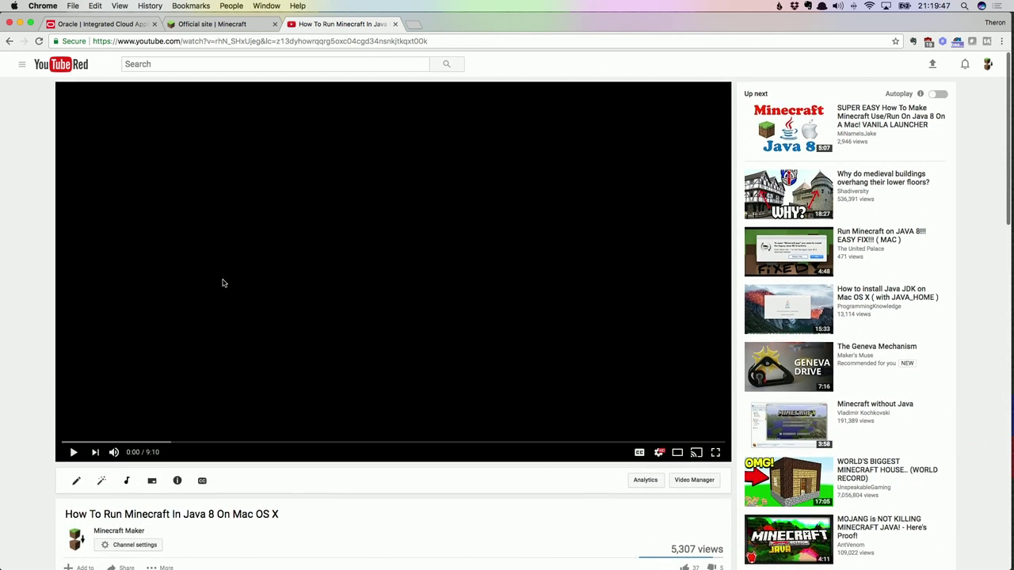
pyautogui.scroll(-5, 221, 282)
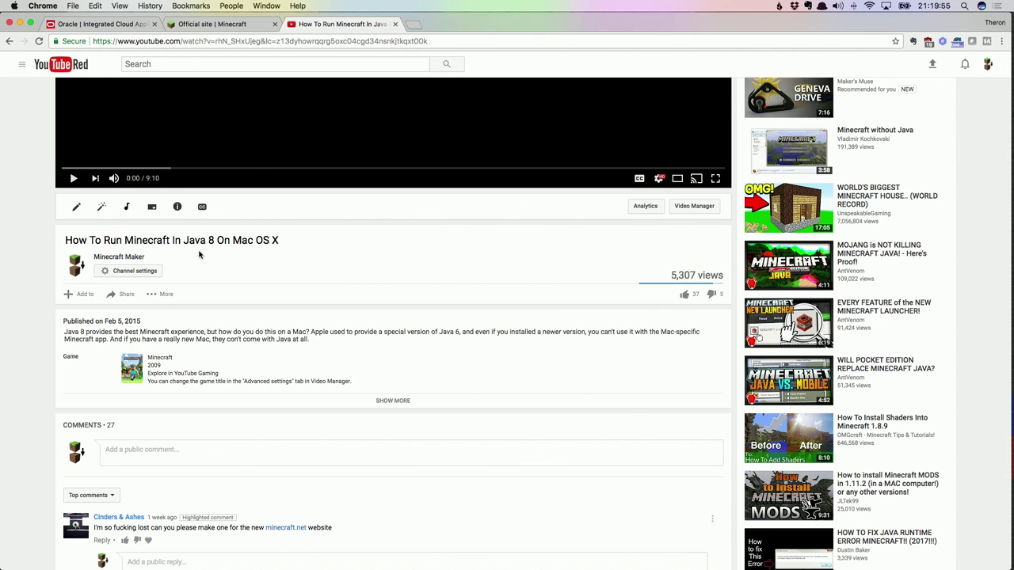
pyautogui.click(105, 24)
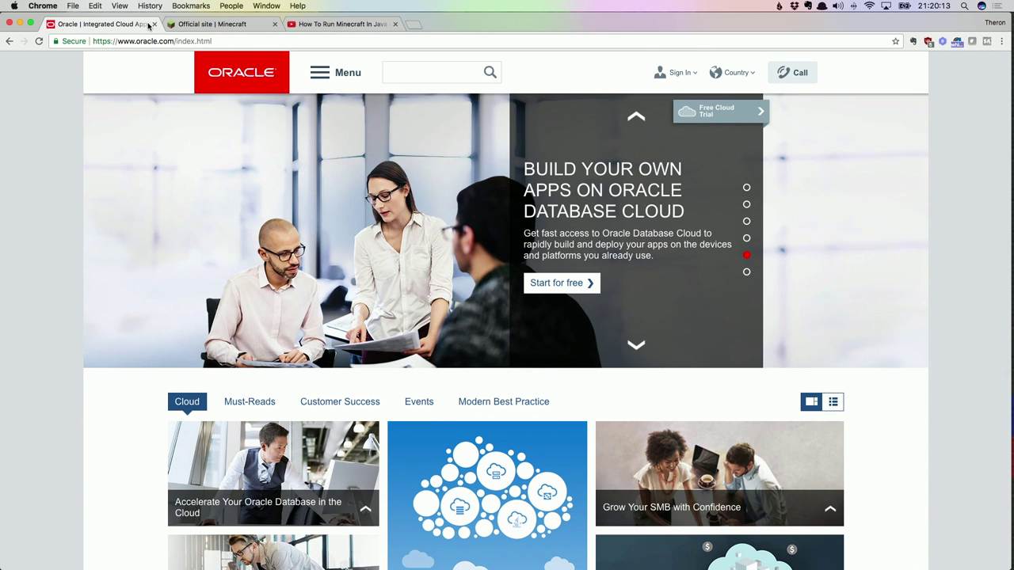
# Step: Go through Oracle's Menu > Database and Technologies > Java to the Java SE page
pyautogui.click(321, 80)
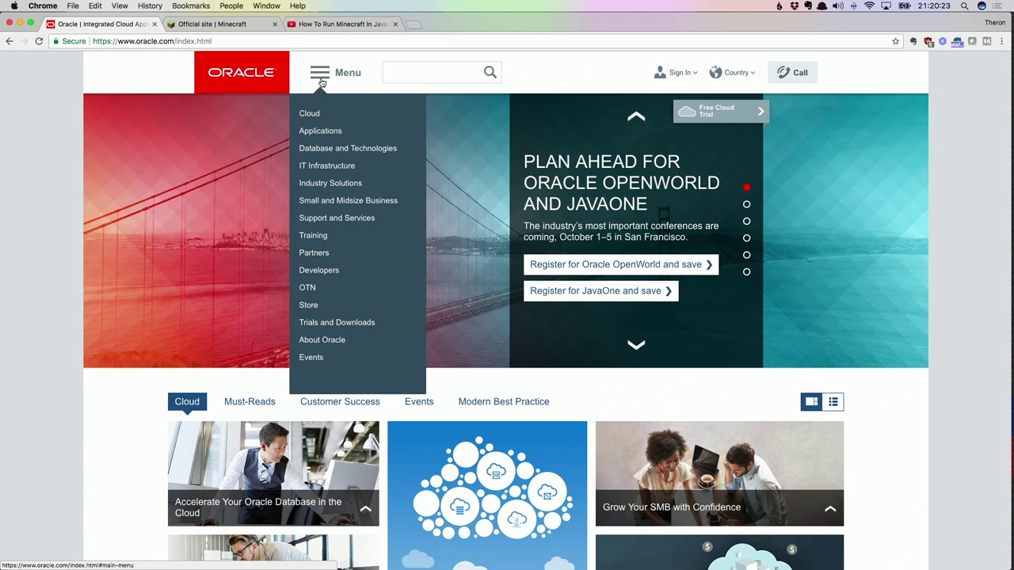
pyautogui.click(322, 83)
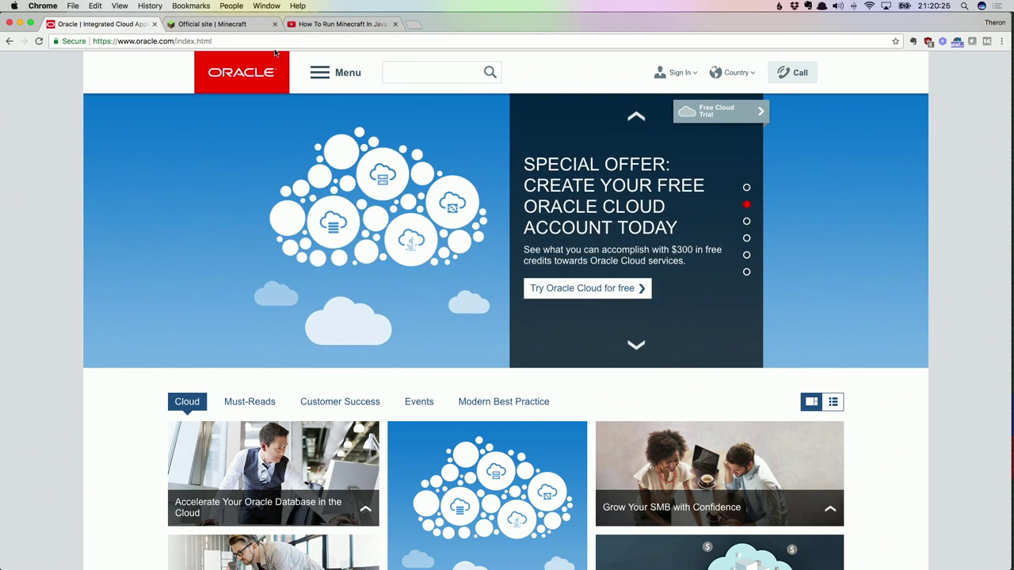
pyautogui.click(324, 81)
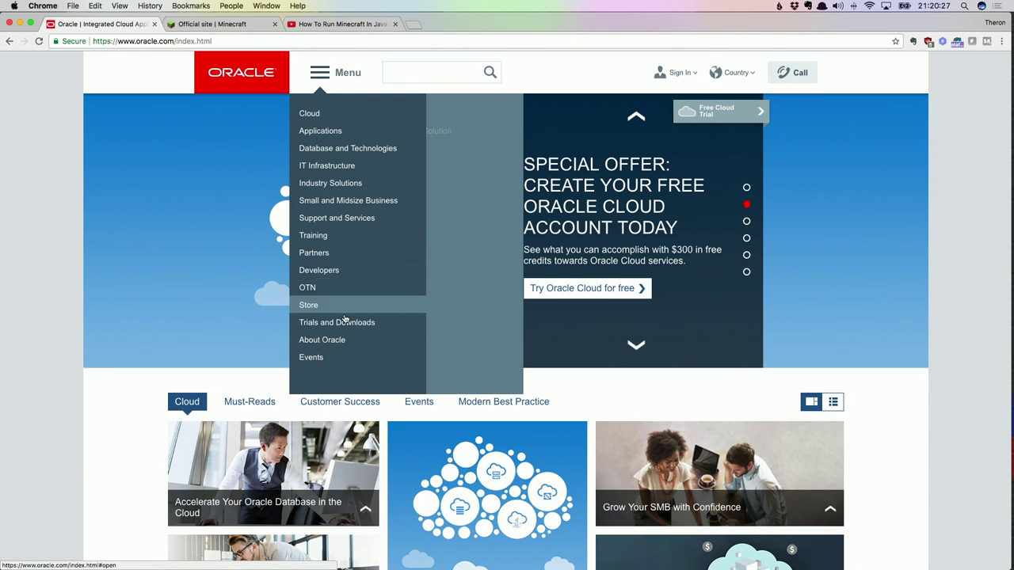
pyautogui.moveTo(348, 149)
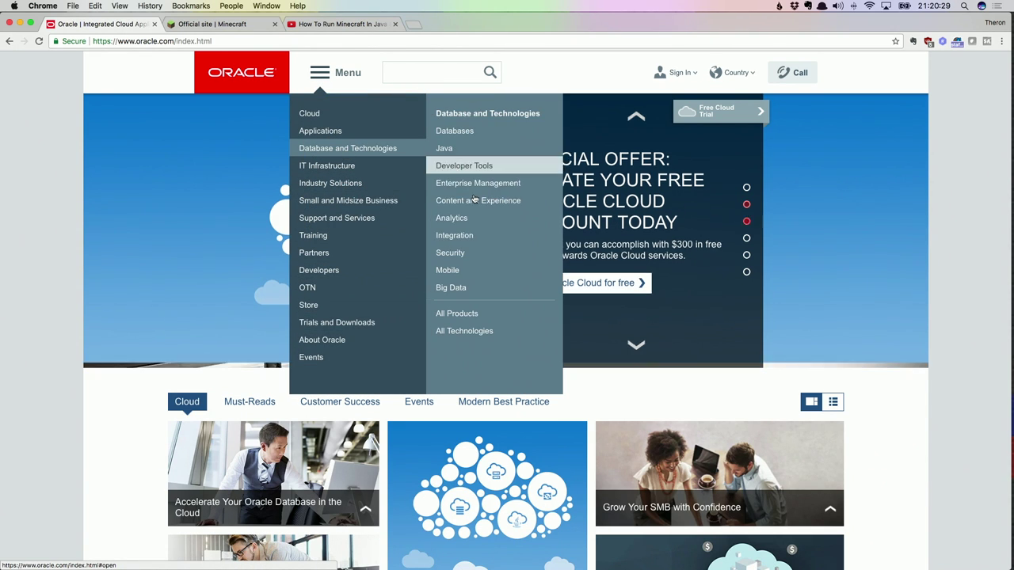
pyautogui.moveTo(475, 148)
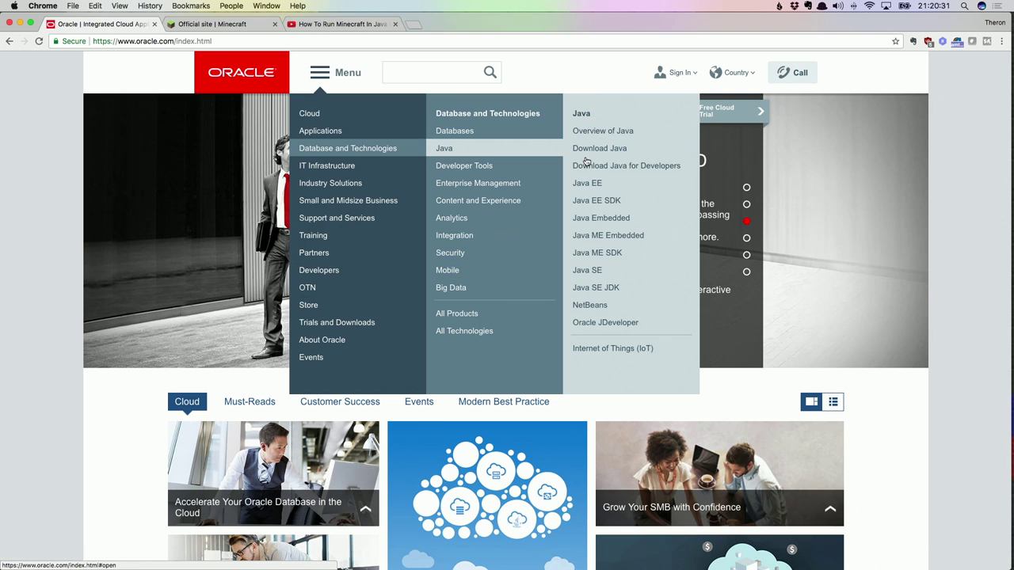
pyautogui.click(592, 272)
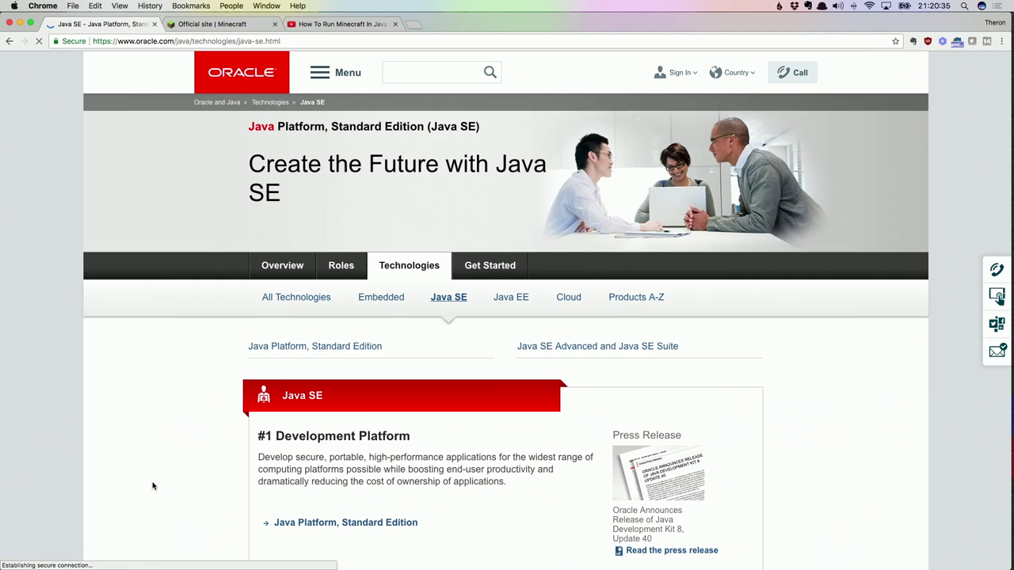
# Step: Follow Java Platform, Standard Edition and Get Started to the Java SE overview listing 8u144
pyautogui.scroll(-5, 152, 484)
pyautogui.scroll(5, 154, 483)
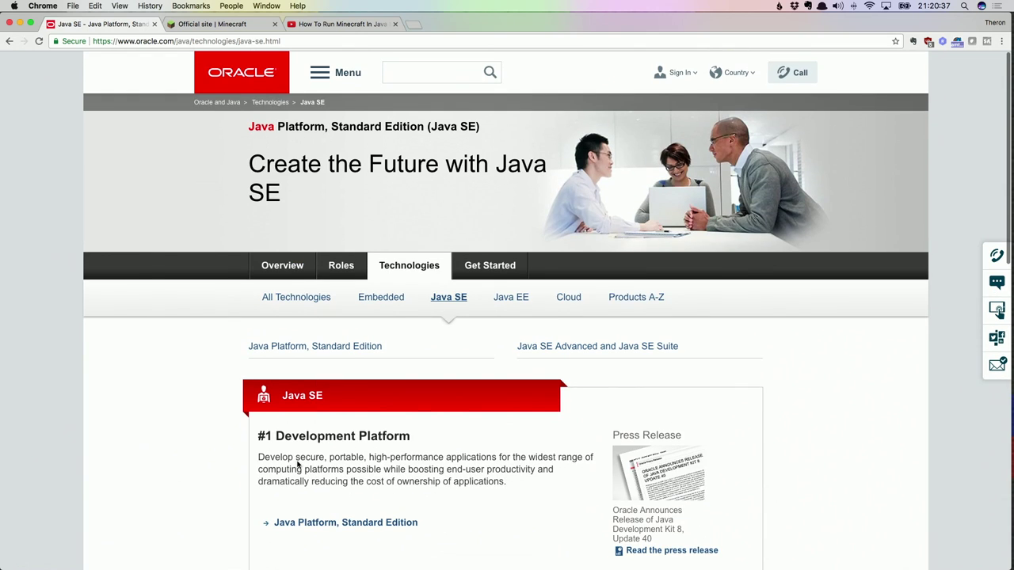
pyautogui.scroll(-4, 444, 387)
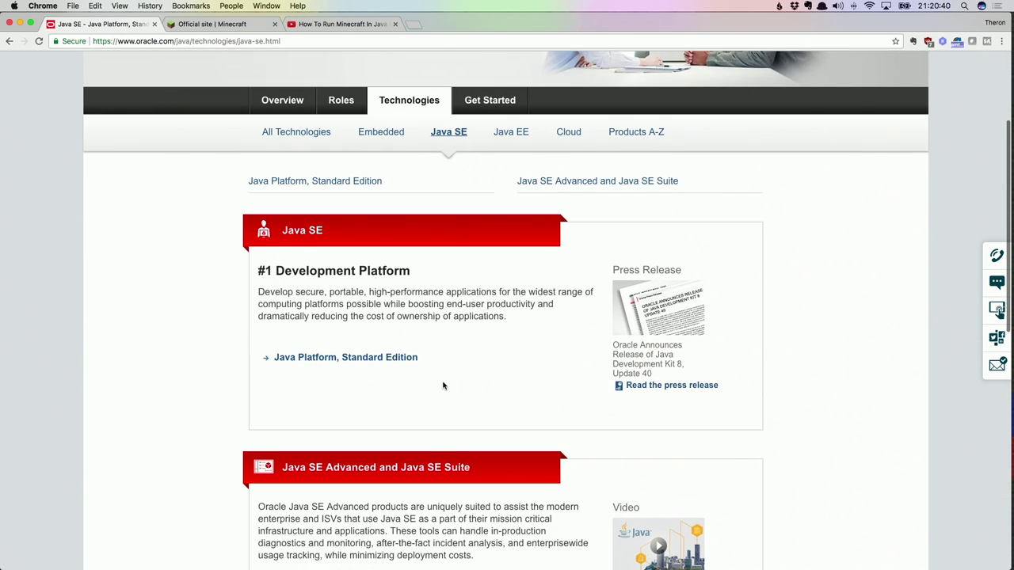
pyautogui.click(320, 187)
pyautogui.scroll(-5, 361, 329)
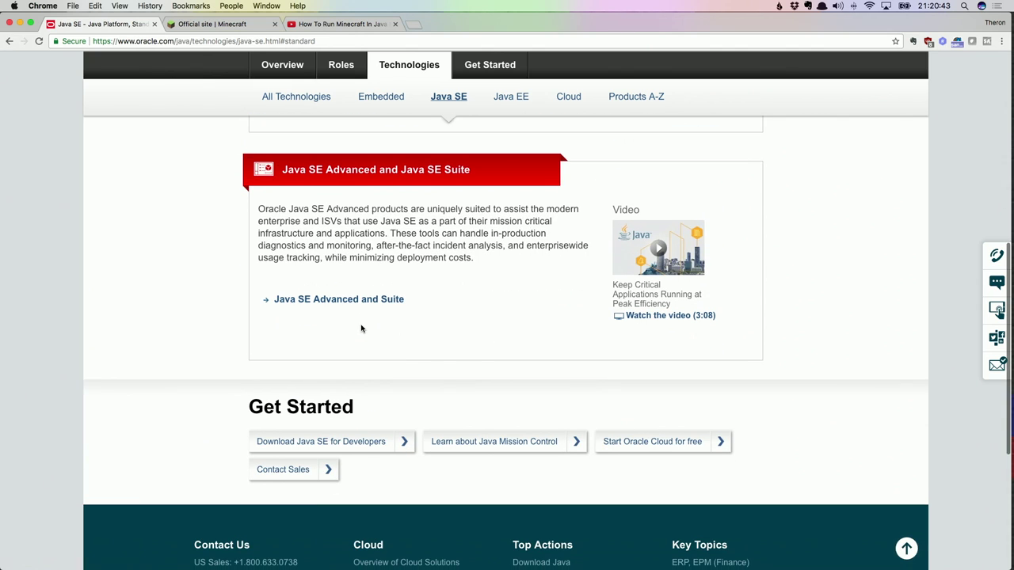
pyautogui.scroll(5, 361, 329)
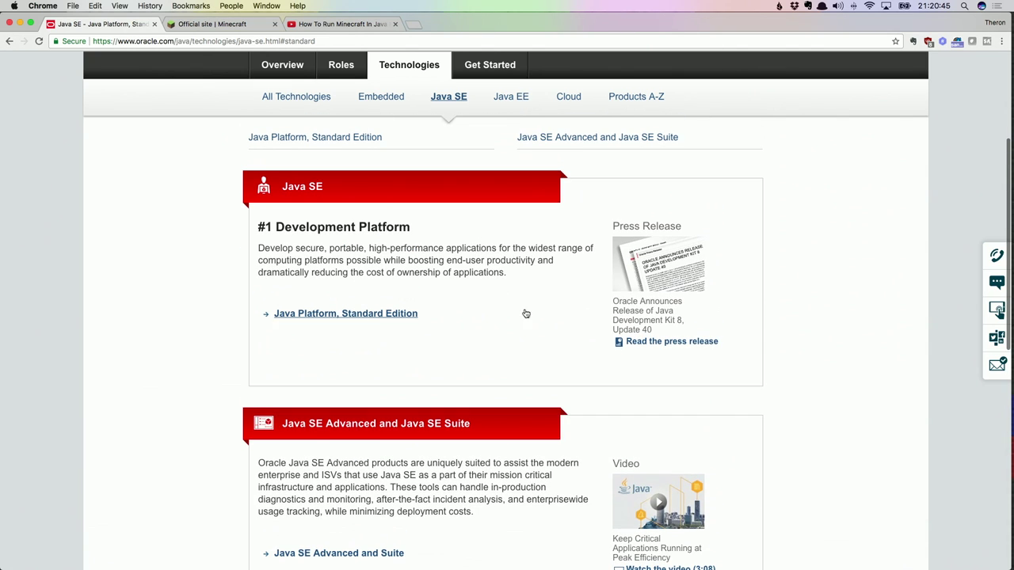
pyautogui.scroll(3, 411, 176)
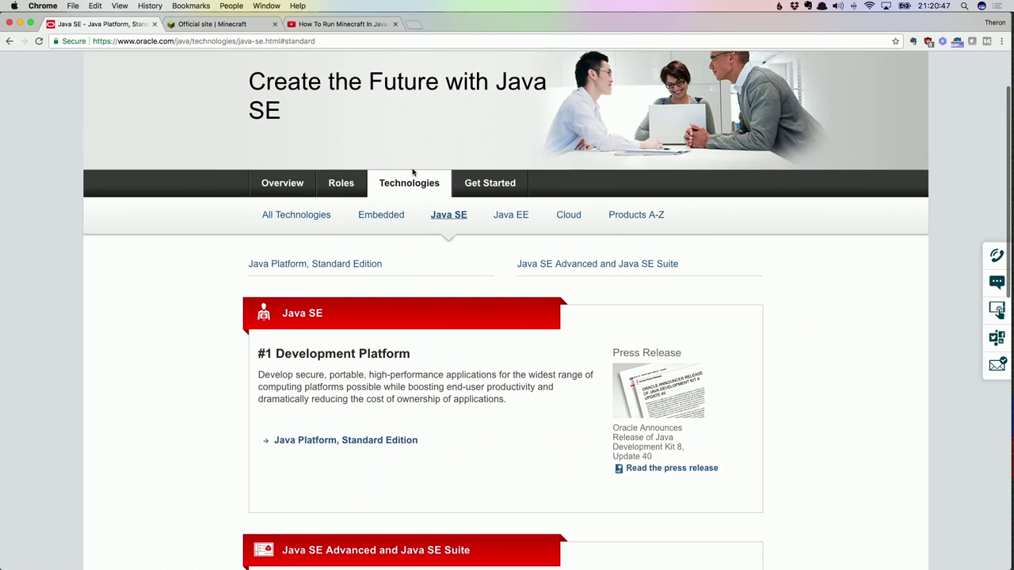
pyautogui.click(497, 176)
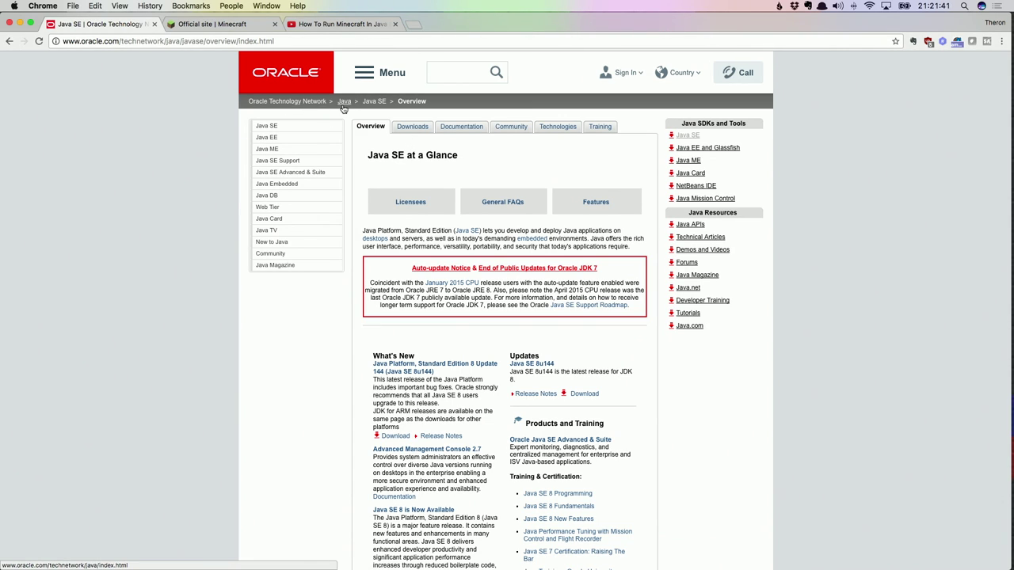
# Step: Reach the Java SE Downloads page and open the JRE download page in a background tab
pyautogui.click(384, 72)
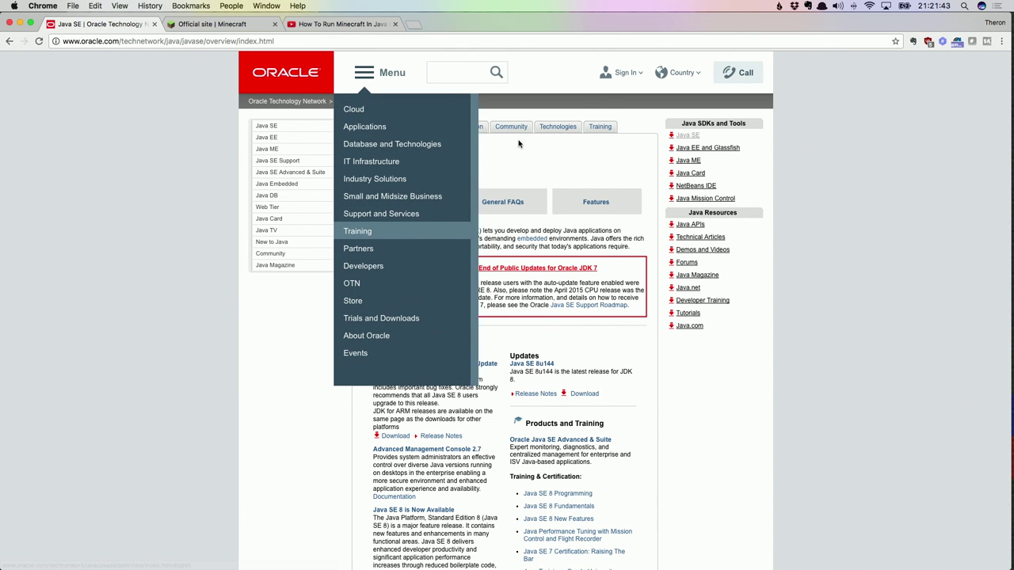
pyautogui.moveTo(442, 233)
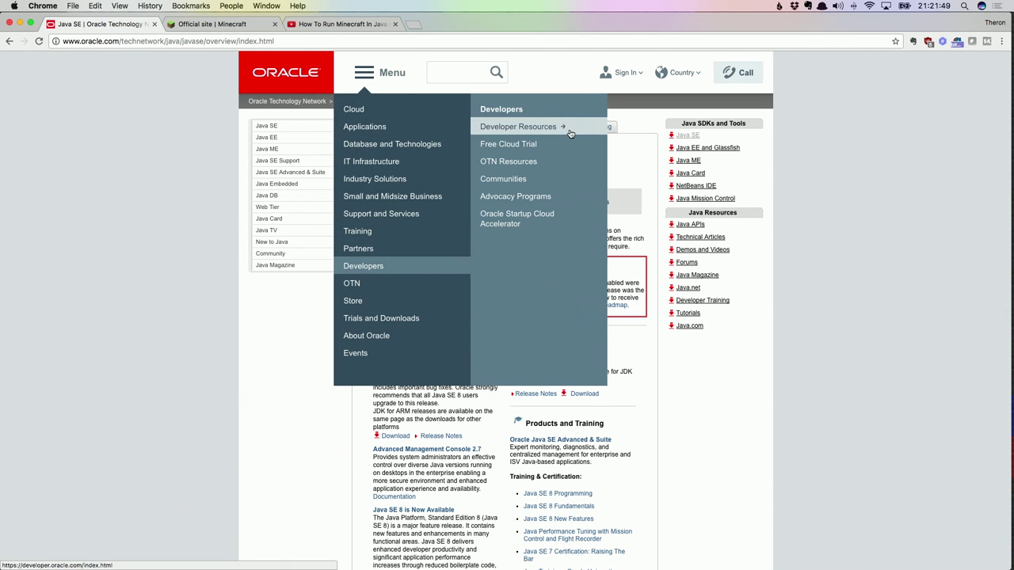
pyautogui.scroll(1, 865, 229)
pyautogui.scroll(-5, 866, 225)
pyautogui.scroll(5, 865, 225)
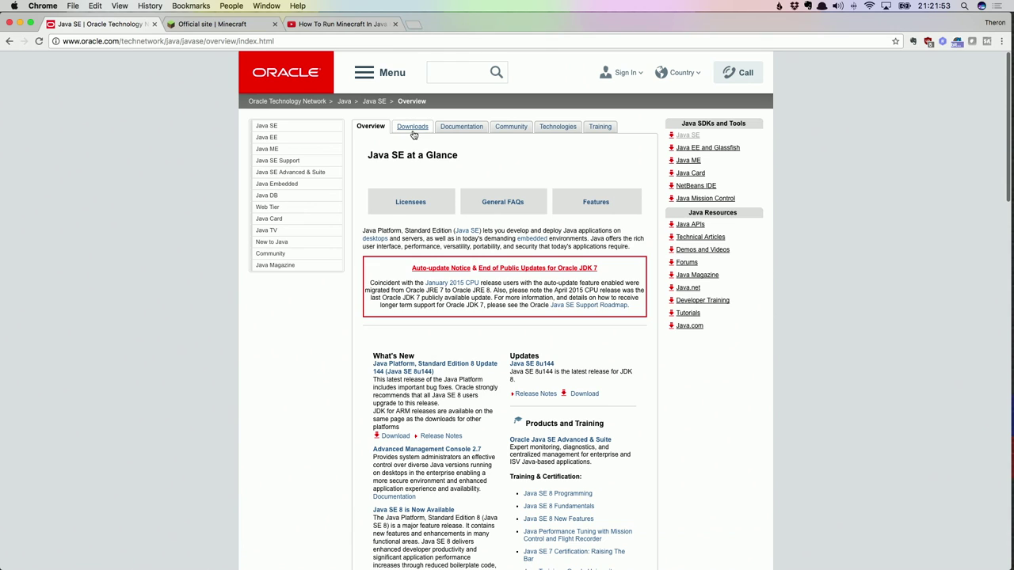
pyautogui.click(413, 131)
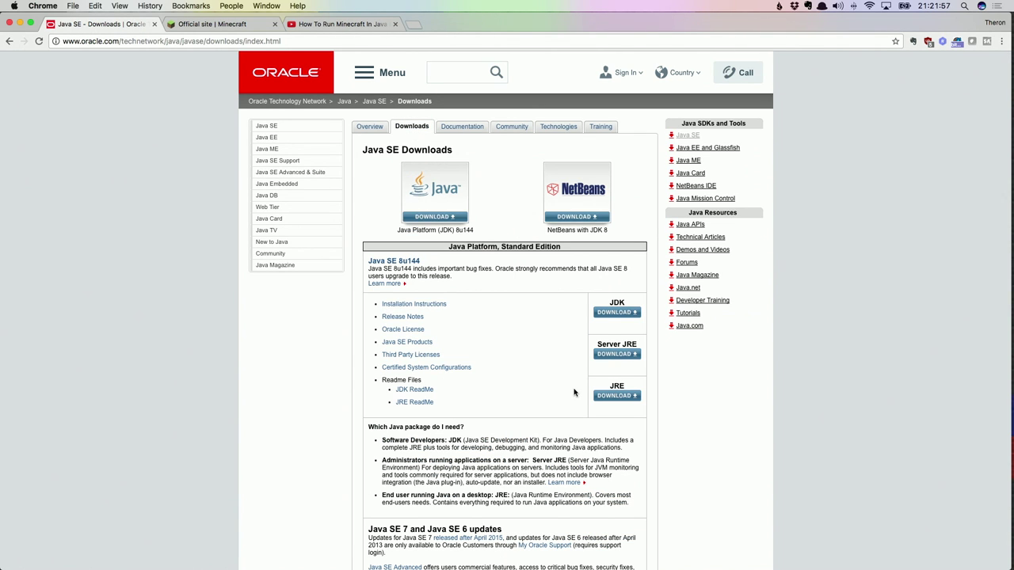
pyautogui.keyDown('super'); pyautogui.click(616, 399); pyautogui.keyUp('super')
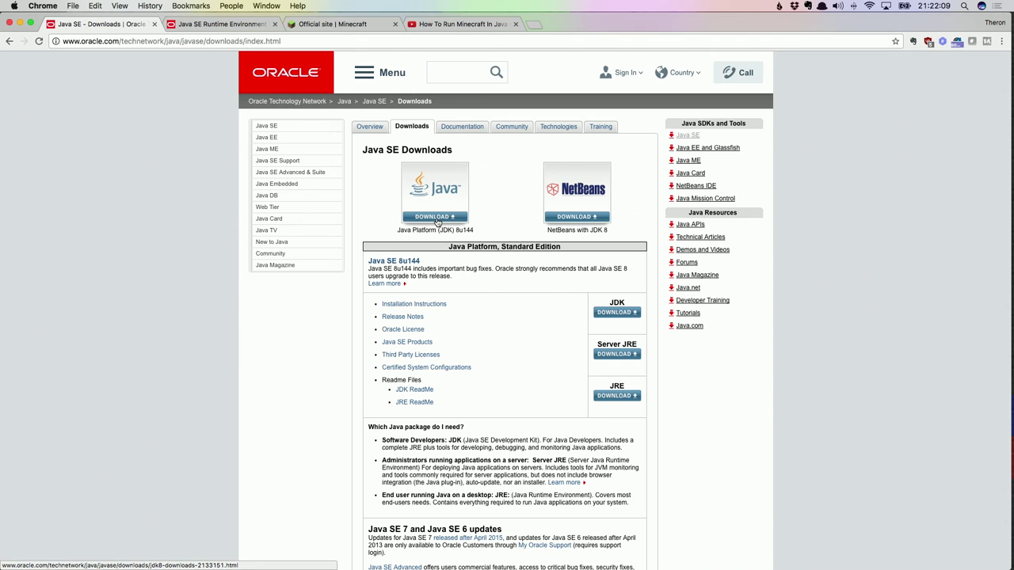
# Step: Open the JDK 8 download page in a new tab and accept the JRE 8u144 license
pyautogui.keyDown('super'); pyautogui.click(436, 218); pyautogui.keyUp('super')
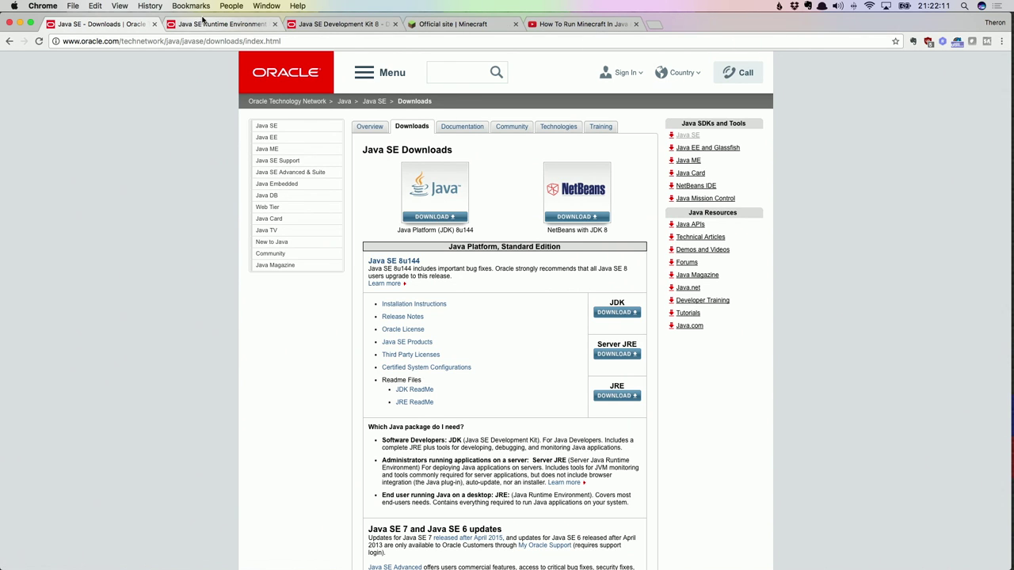
pyautogui.click(204, 23)
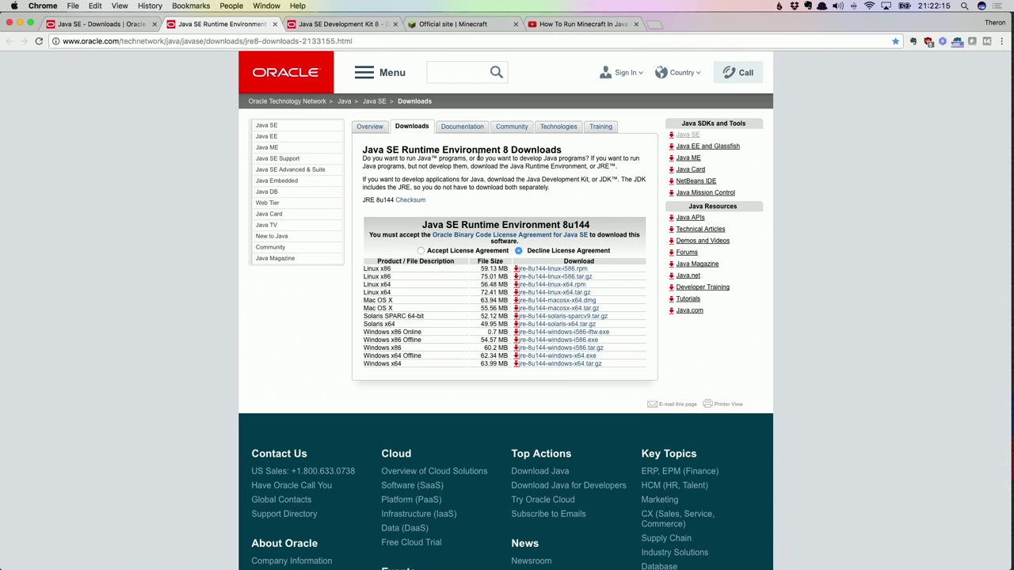
pyautogui.click(420, 251)
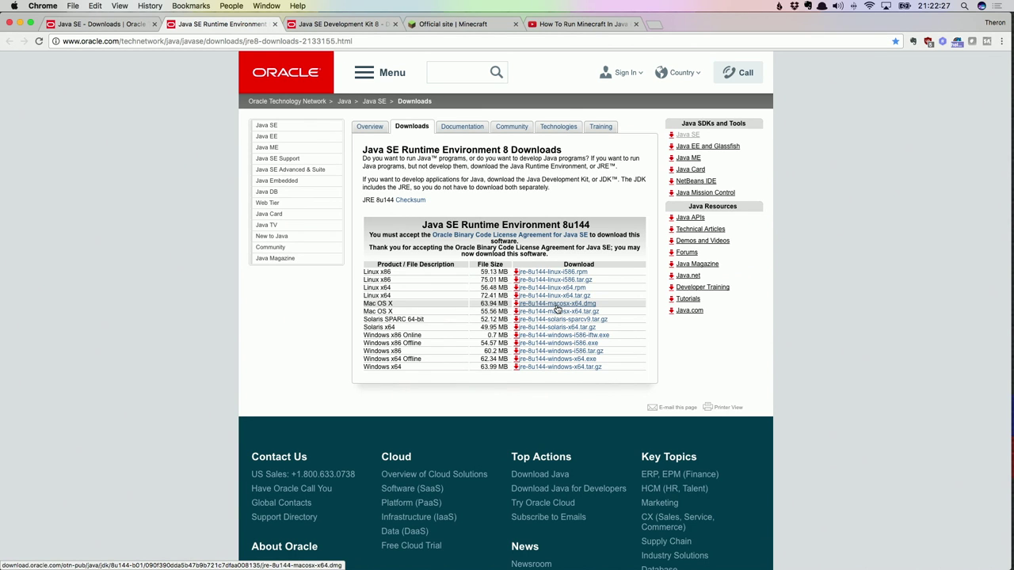
# Step: Accept the license agreement on the JDK 8u144 download page
pyautogui.click(342, 27)
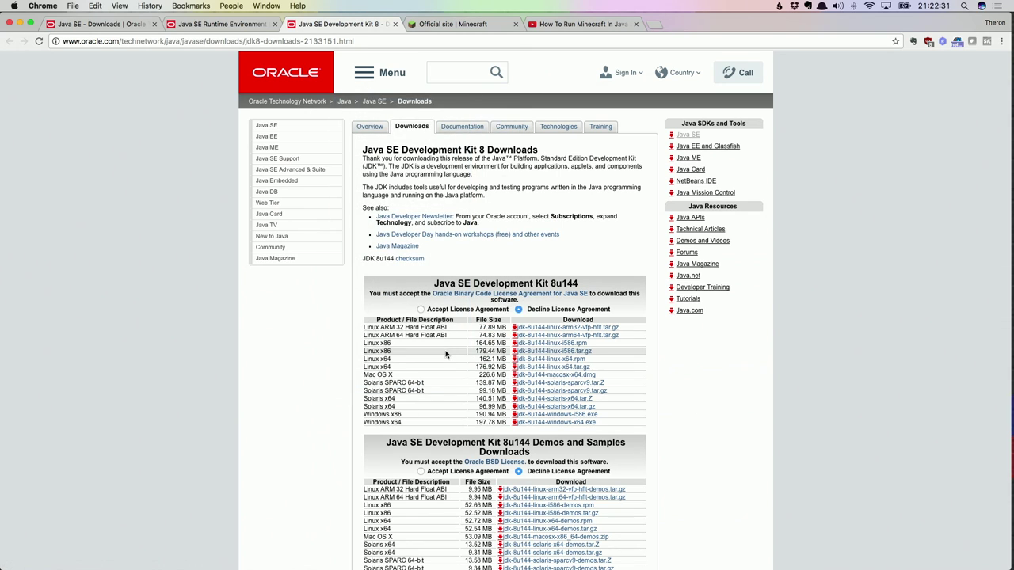
pyautogui.click(421, 309)
pyautogui.scroll(-3, 428, 325)
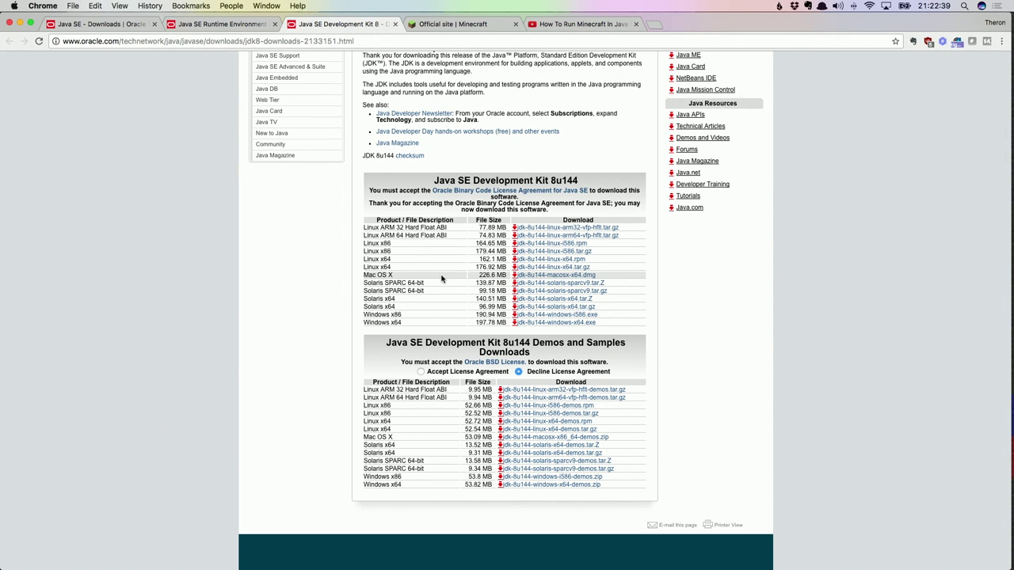
# Step: In Finder, mount the jre-8u144-macosx-x64.dmg image and close its installer window
pyautogui.press('super+Tab')
pyautogui.press('super+Tab')
pyautogui.press('super+Tab')
pyautogui.press('super+Tab')
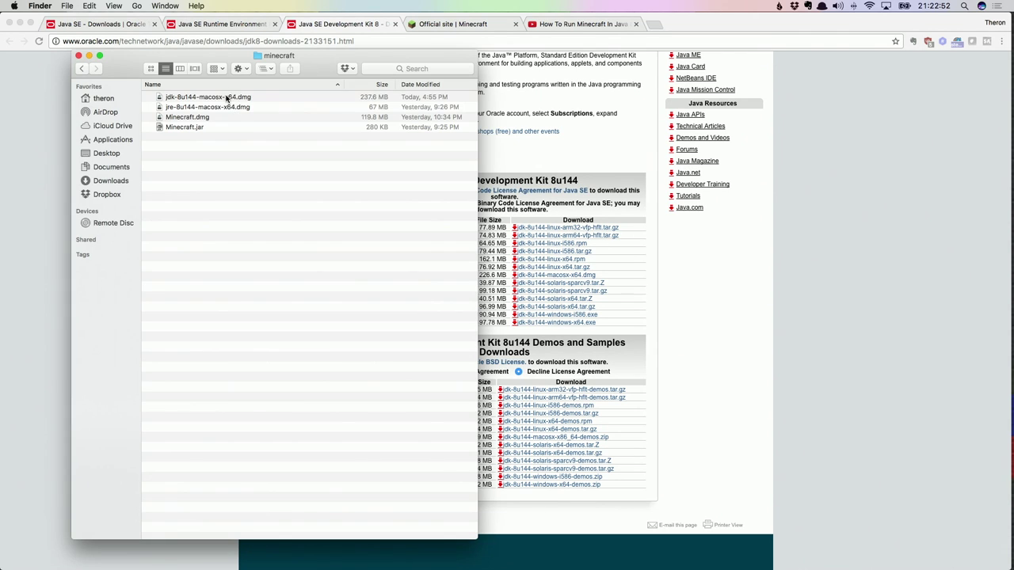
pyautogui.click(221, 100)
pyautogui.click(219, 108)
pyautogui.click(216, 99)
pyautogui.click(215, 109)
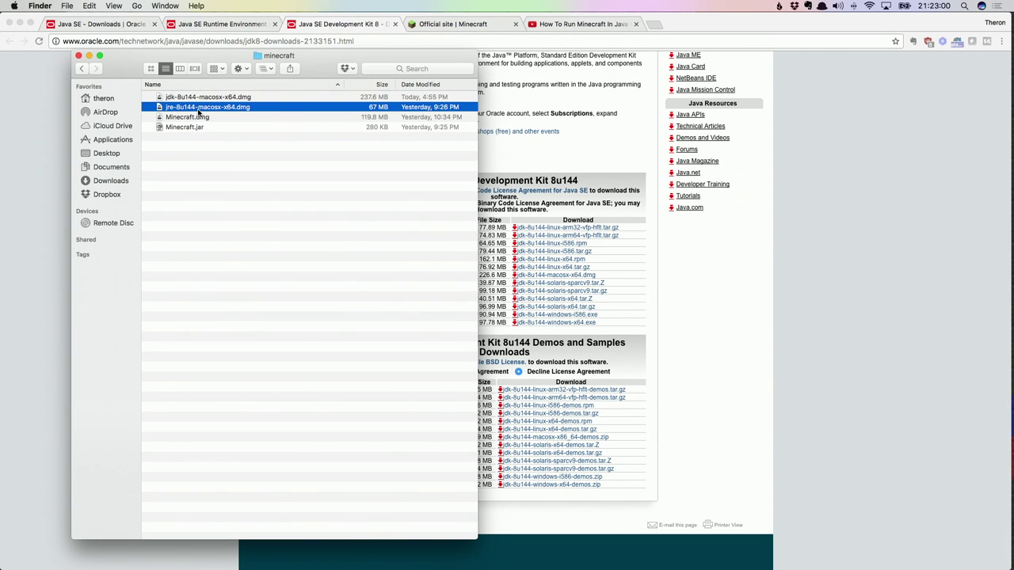
pyautogui.doubleClick(197, 110)
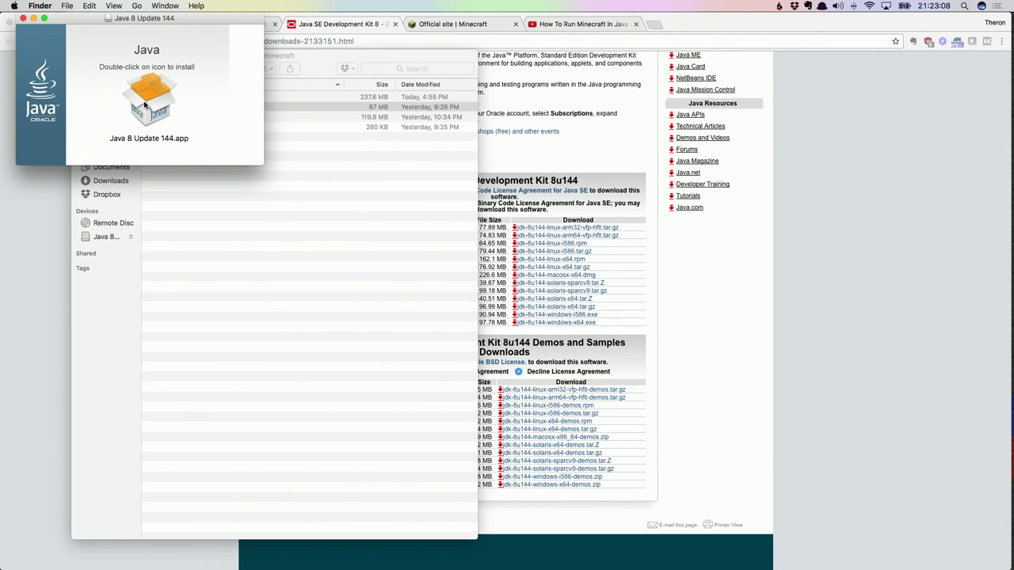
pyautogui.press('super+w')
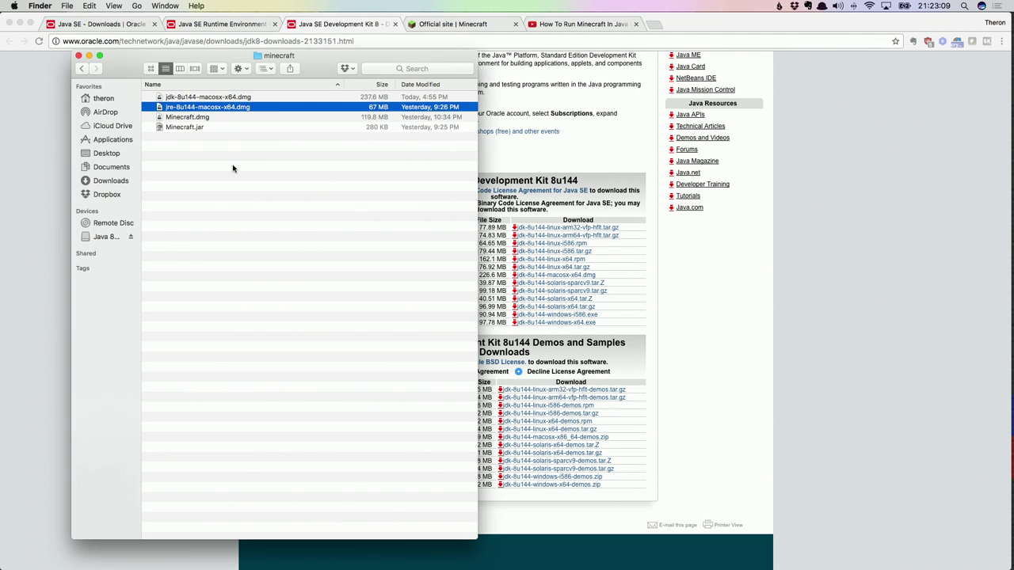
# Step: Mount the jdk-8u144 image, eject both Java volumes, and return to the Minecraft website
pyautogui.doubleClick(201, 99)
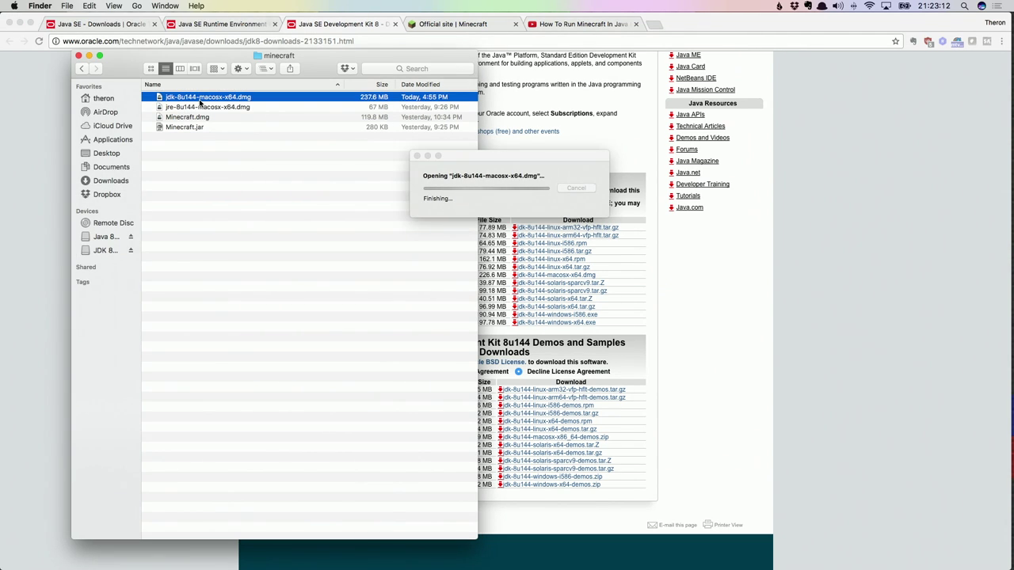
pyautogui.press('super+w')
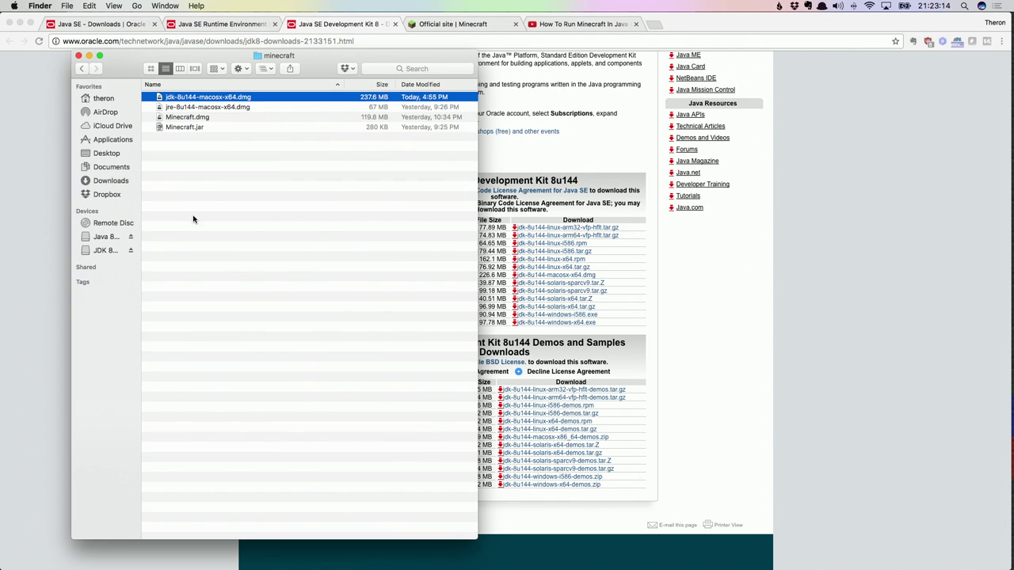
pyautogui.click(132, 252)
pyautogui.click(130, 237)
pyautogui.click(182, 198)
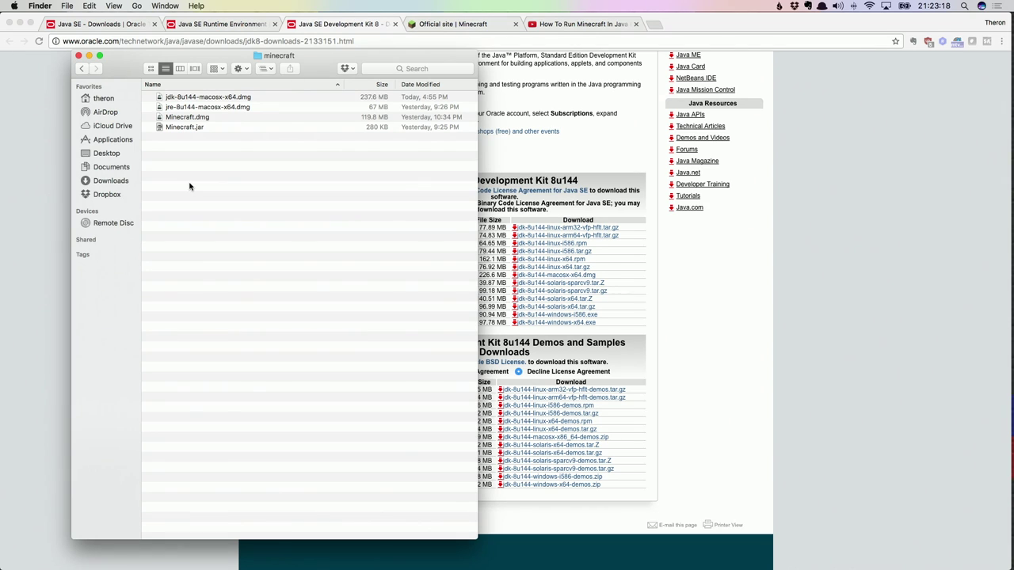
pyautogui.click(421, 23)
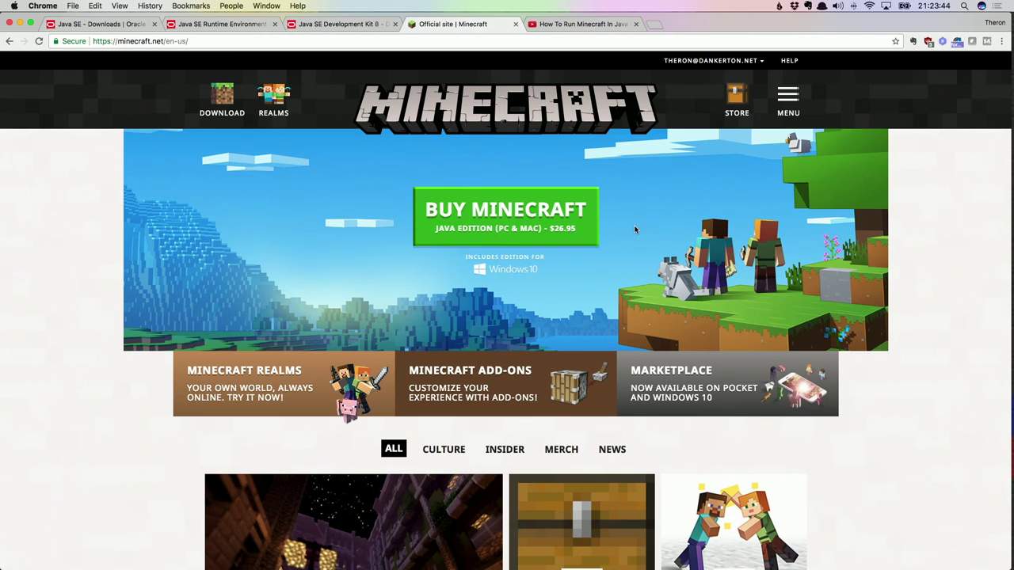
# Step: List all Minecraft downloads for Windows, macOS and Linux, then return to the minecraft folder
pyautogui.click(215, 101)
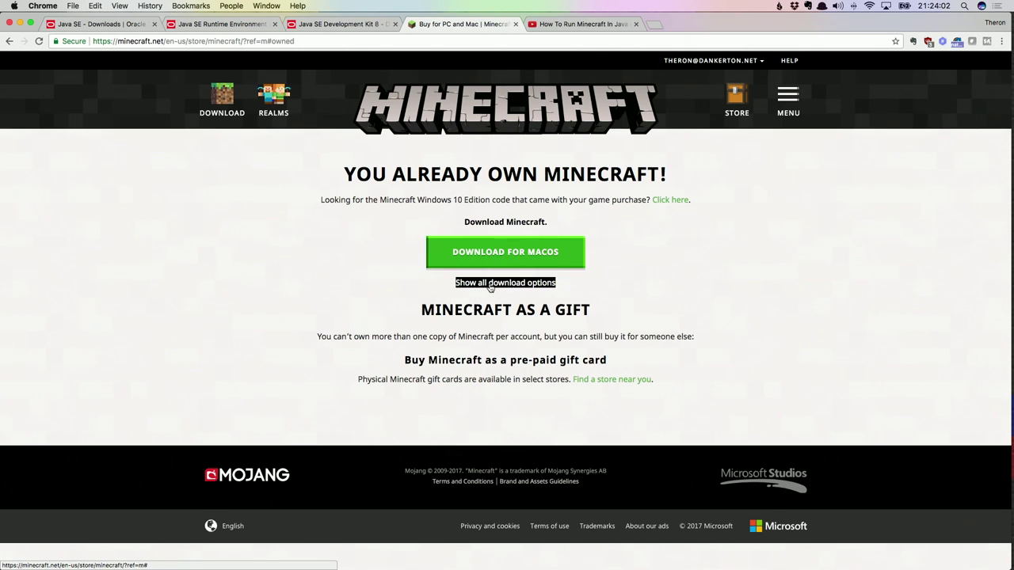
pyautogui.click(490, 283)
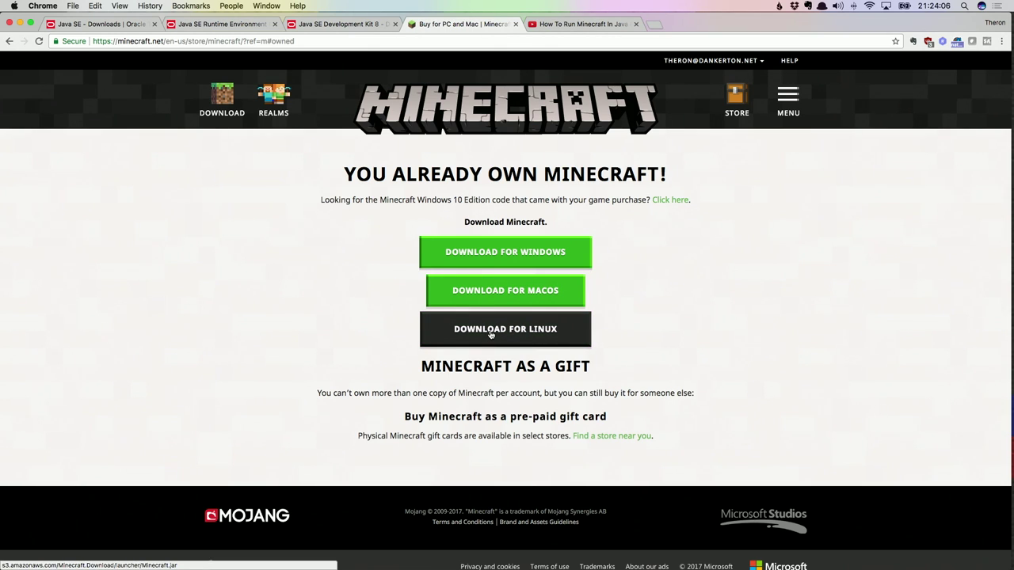
pyautogui.press('super+Tab')
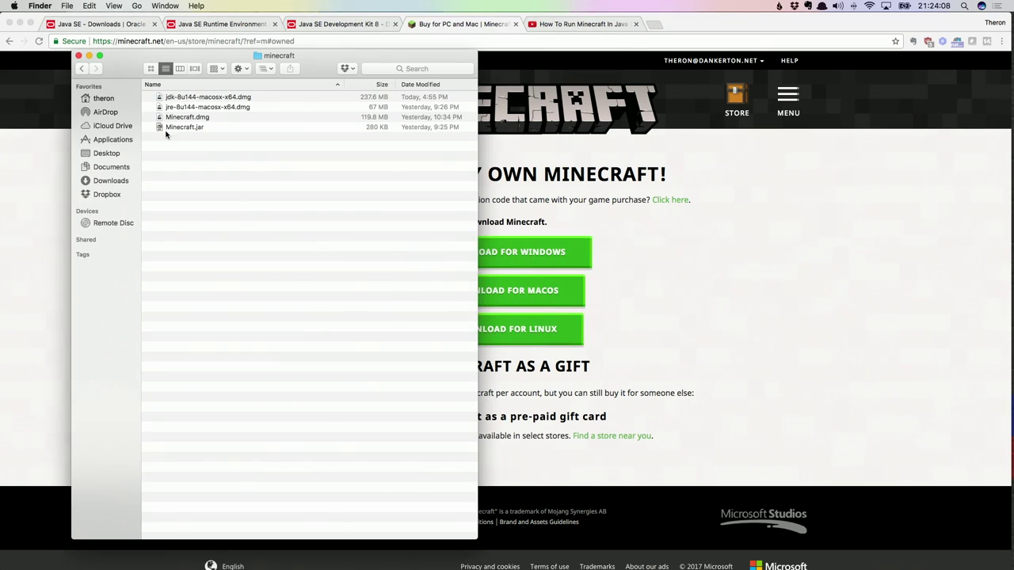
pyautogui.click(162, 131)
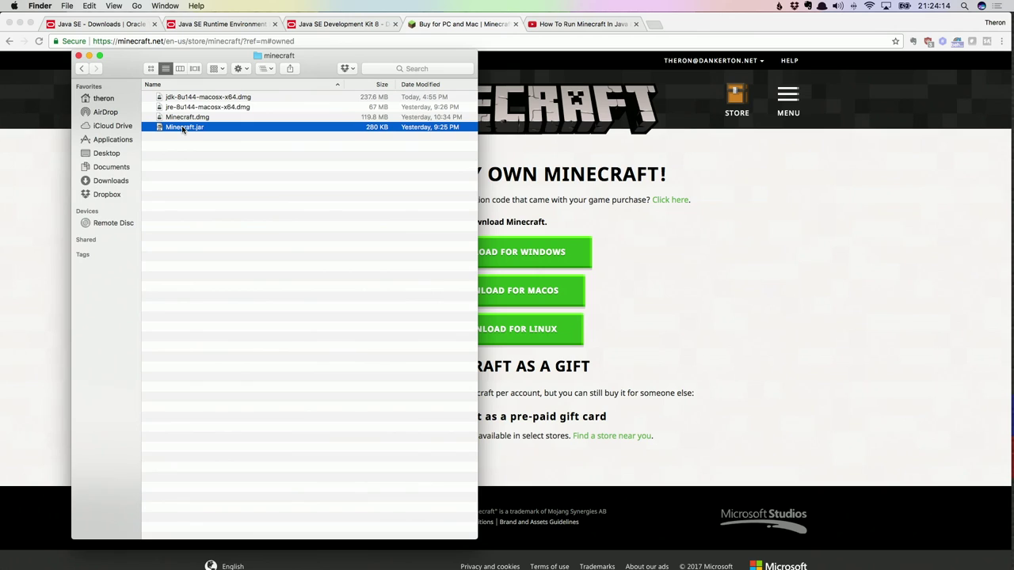
pyautogui.click(180, 116)
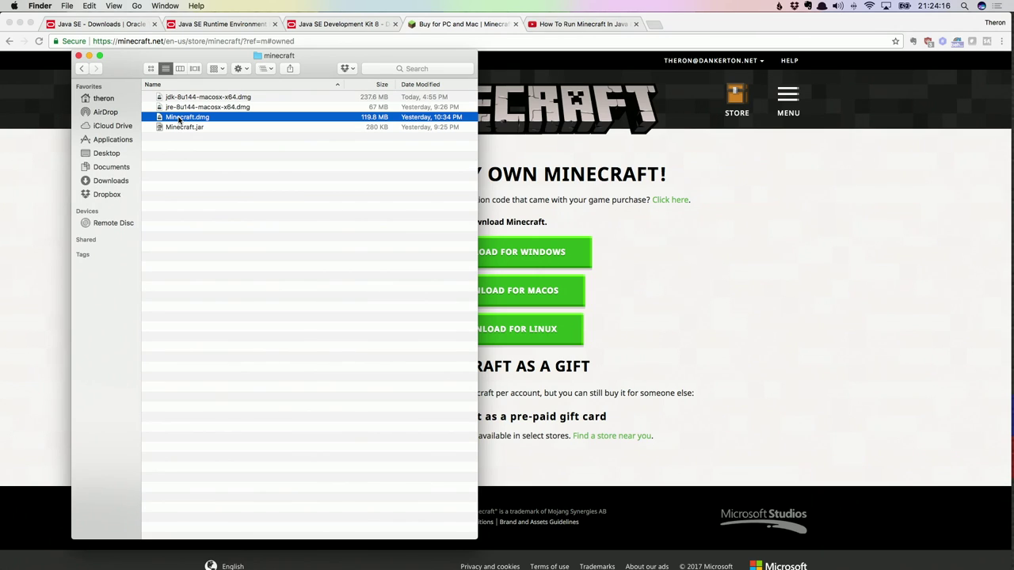
pyautogui.doubleClick(181, 120)
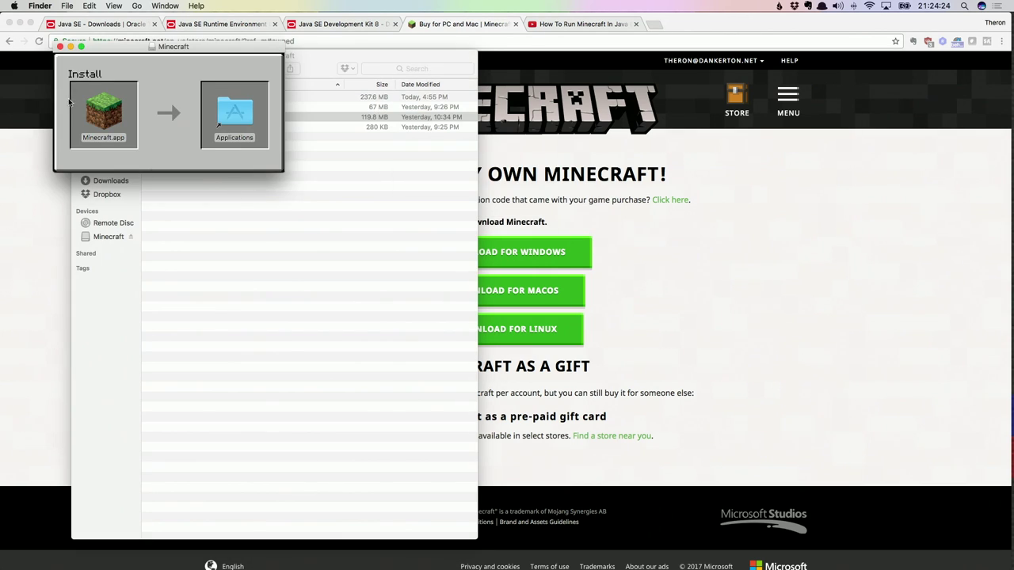
pyautogui.click(59, 48)
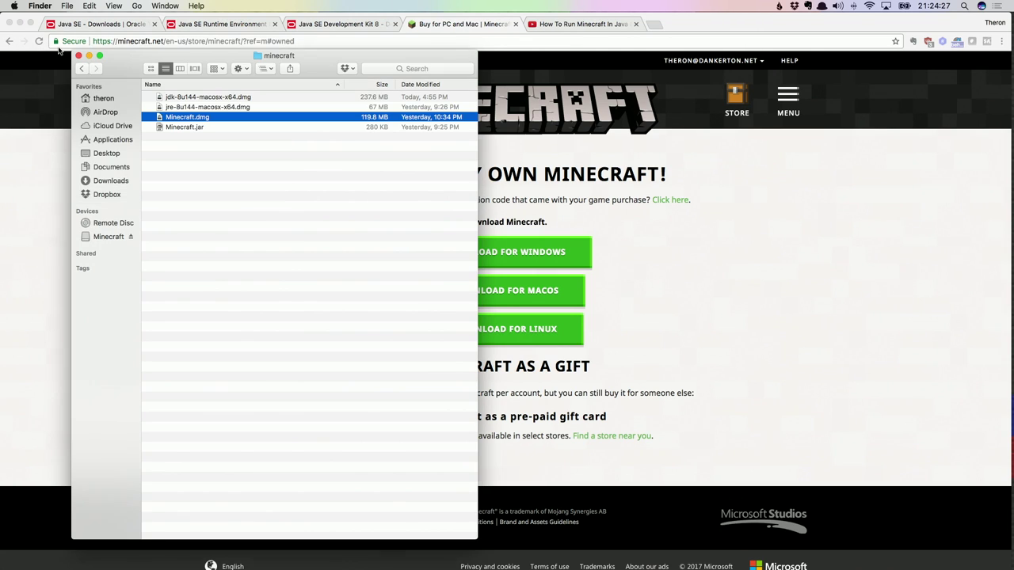
pyautogui.click(131, 238)
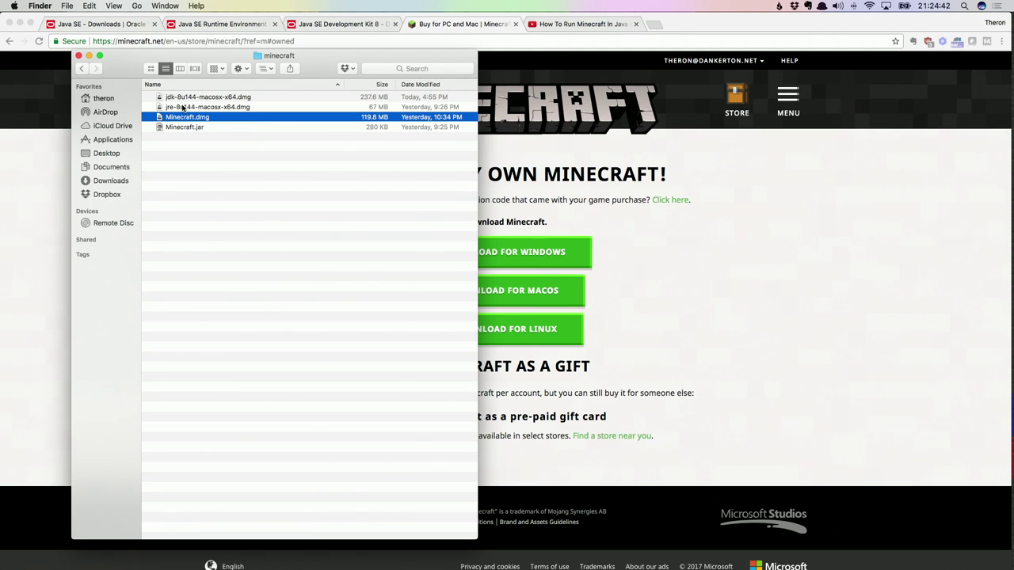
# Step: Run java and java -version in Terminal, confirming Java 1.8.0_144 64-Bit Server VM
pyautogui.press('super+Tab')
pyautogui.press('super+Tab')
pyautogui.press('super+Tab')
pyautogui.press('super+Tab')
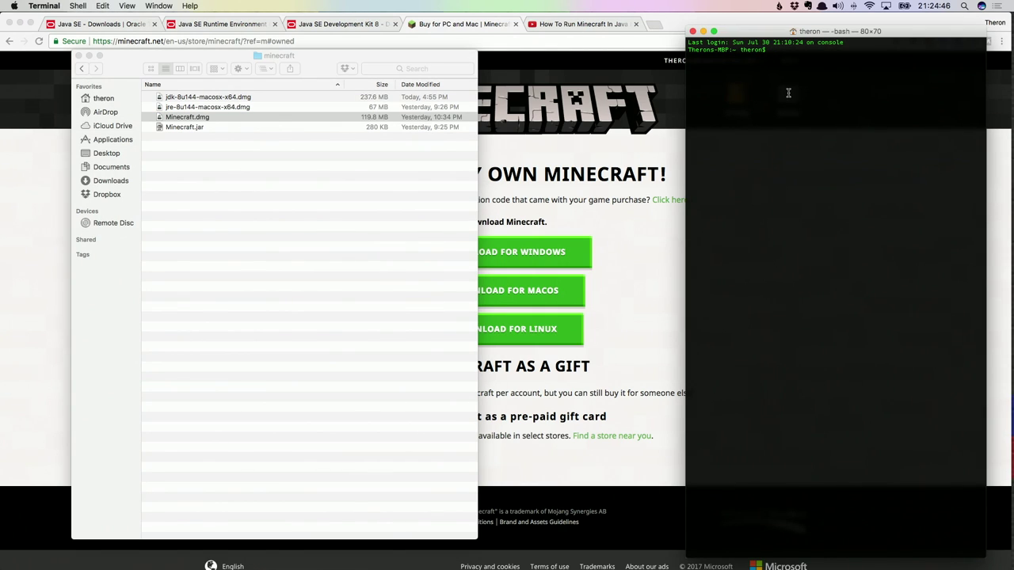
pyautogui.write('java')
pyautogui.press('Return')
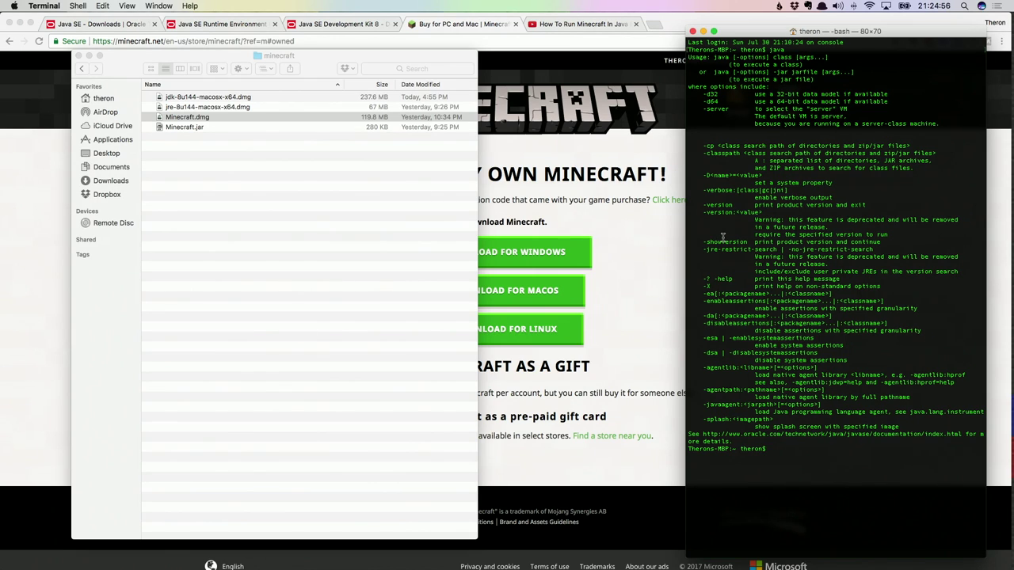
pyautogui.write('java --version')
pyautogui.press('Return')
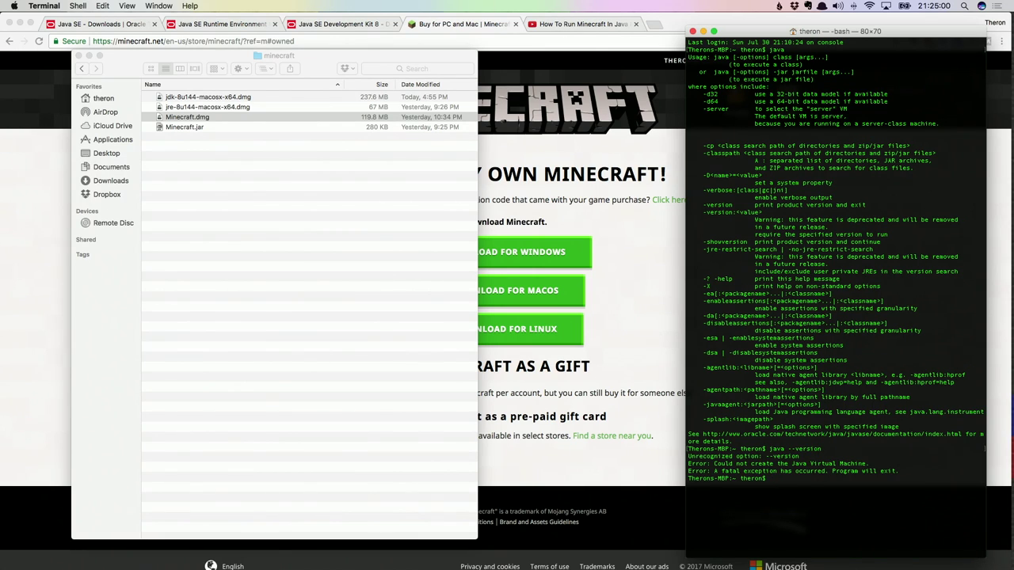
pyautogui.write('java -version')
pyautogui.press('Return')
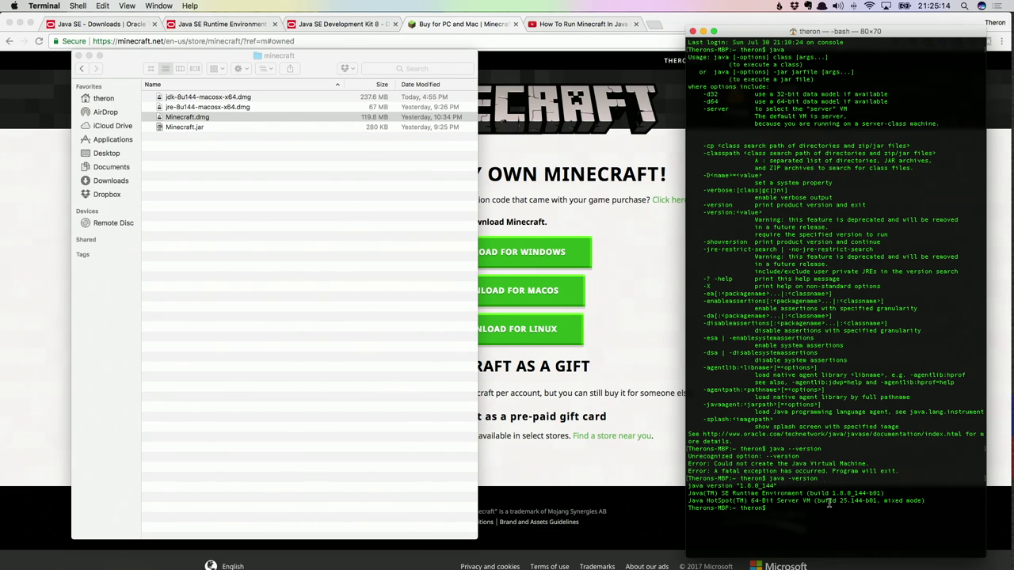
# Step: Try launching Minecraft.jar from the minecraft folder and dismiss the unidentified-developer warning
pyautogui.click(252, 257)
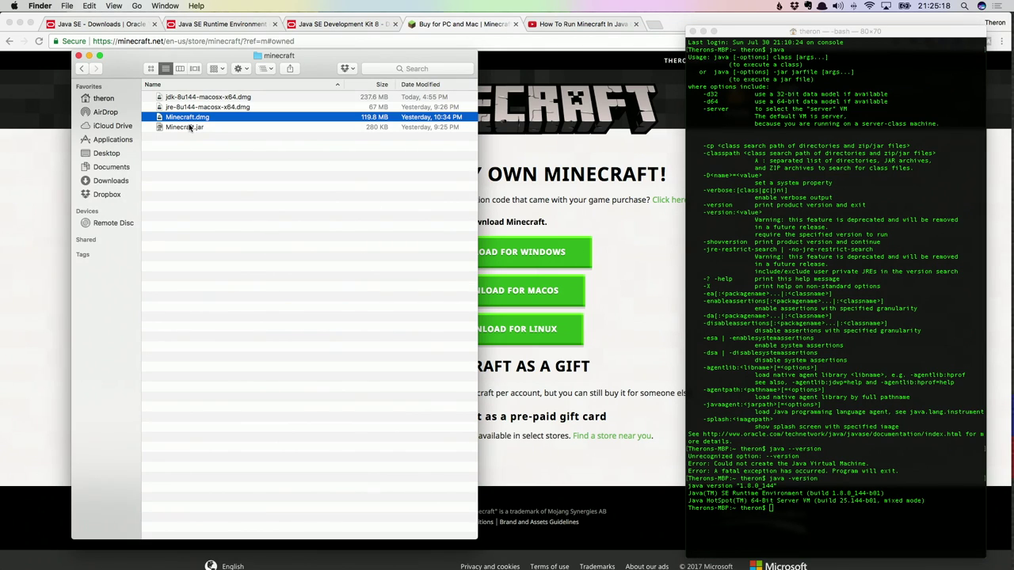
pyautogui.doubleClick(158, 126)
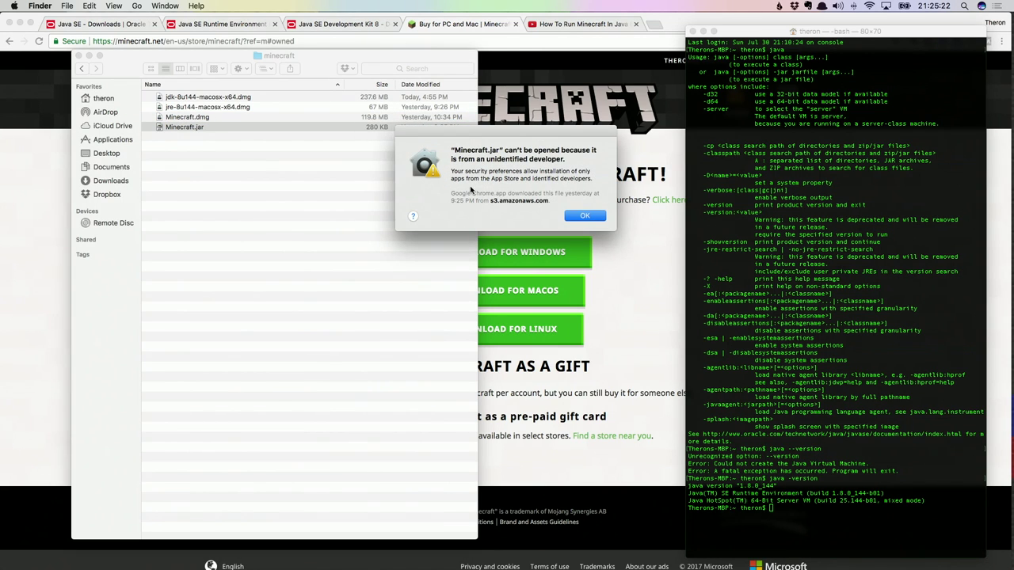
pyautogui.click(585, 217)
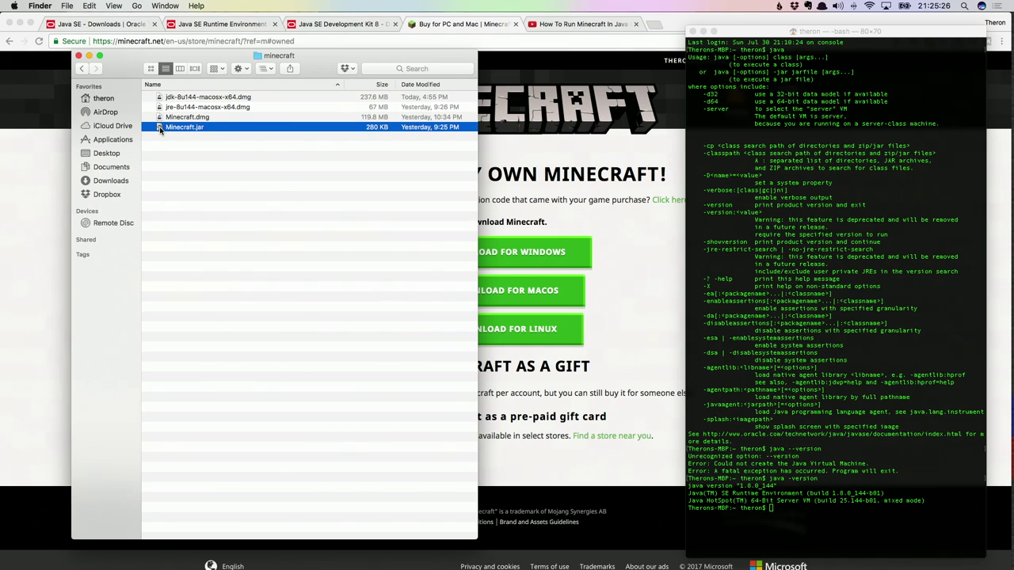
# Step: Open Minecraft.jar with Jar Launcher from its right-click menu
pyautogui.rightClick(159, 129)
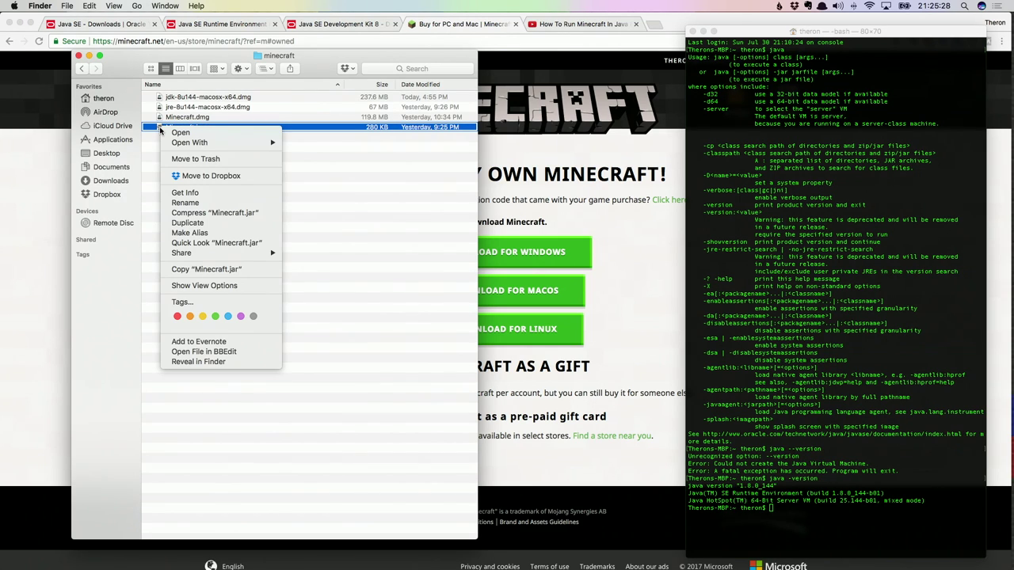
pyautogui.click(161, 131)
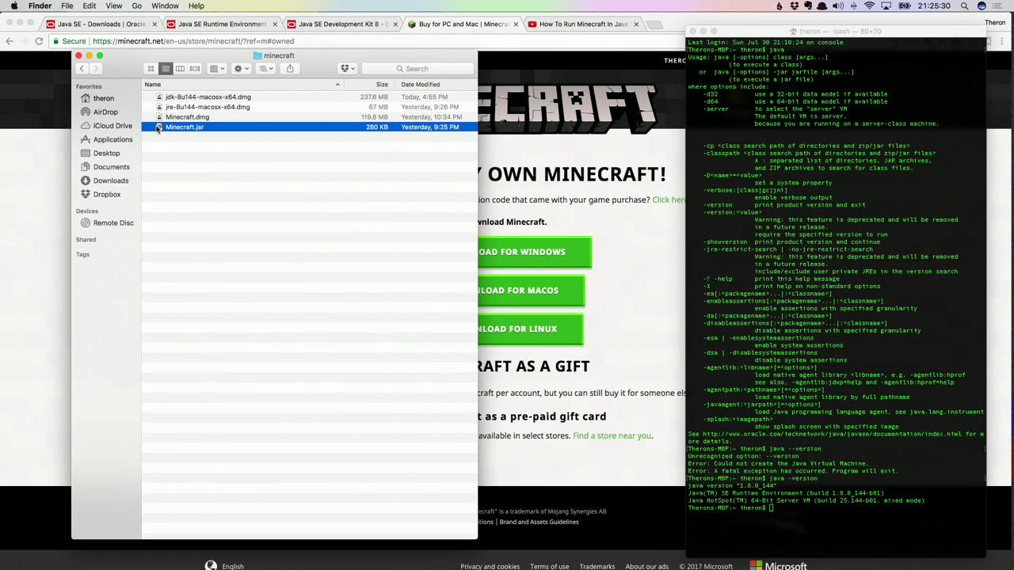
pyautogui.rightClick(159, 129)
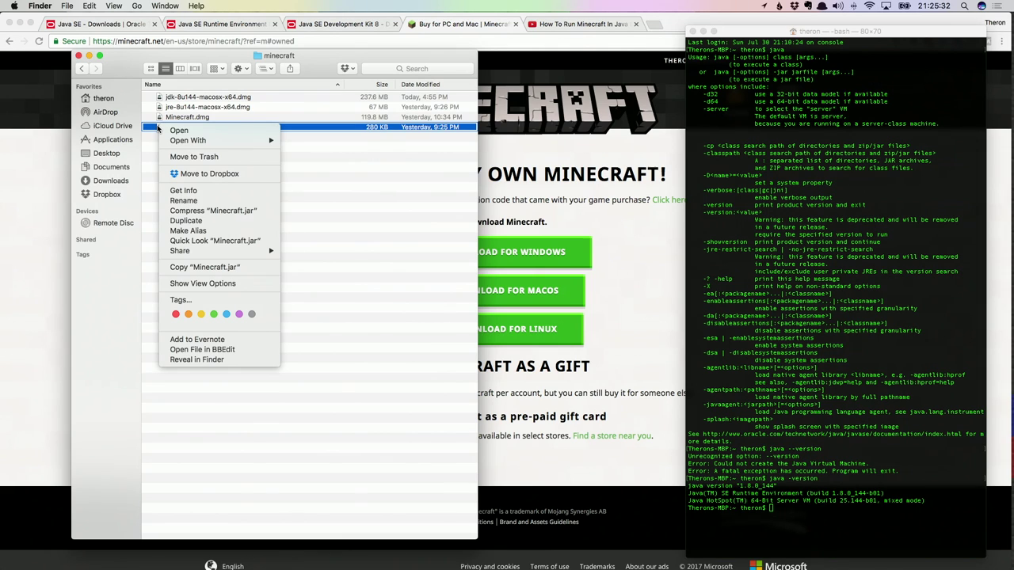
pyautogui.moveTo(217, 141)
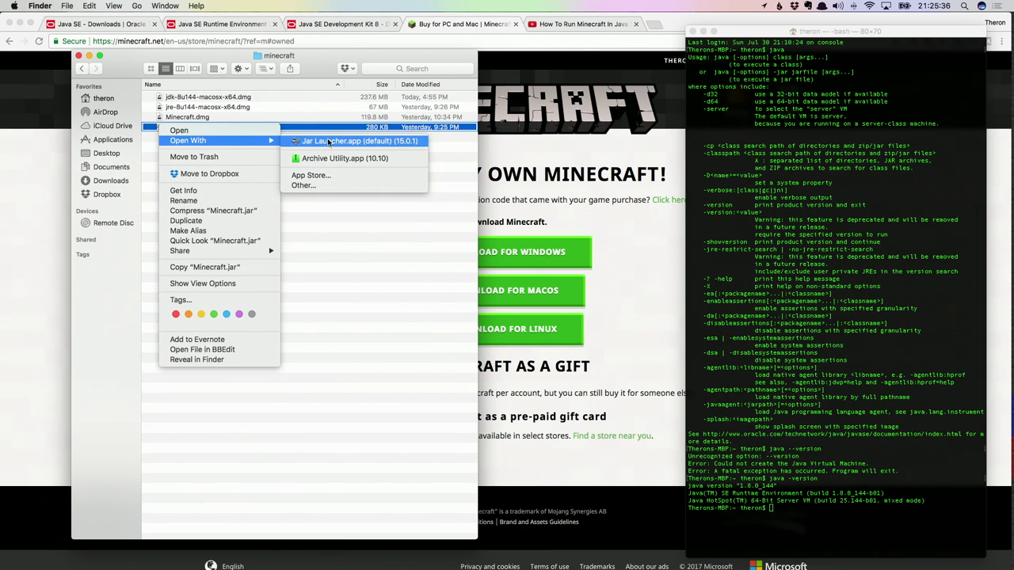
pyautogui.click(326, 141)
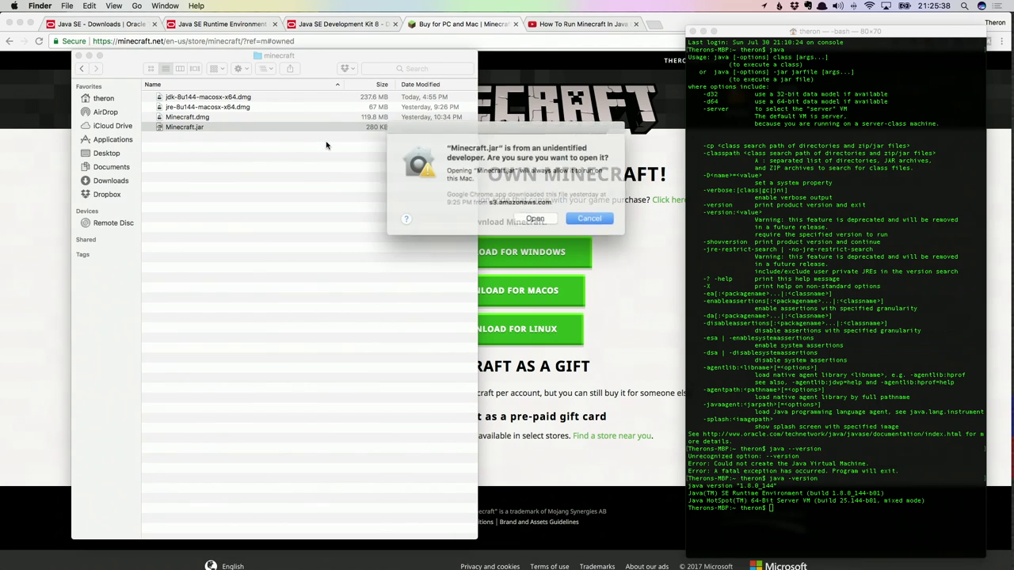
# Step: Confirm opening the unidentified-developer app so Minecraft Launcher 1.6.73-j comes up
pyautogui.click(532, 216)
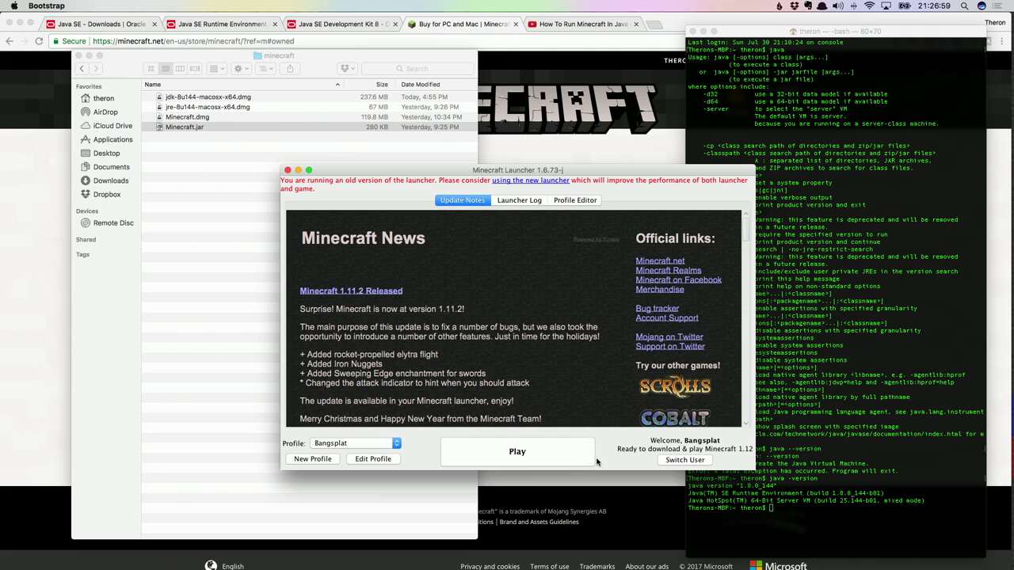
# Step: Start preparing Minecraft 1.12 in the launcher so its game files download
pyautogui.click(510, 452)
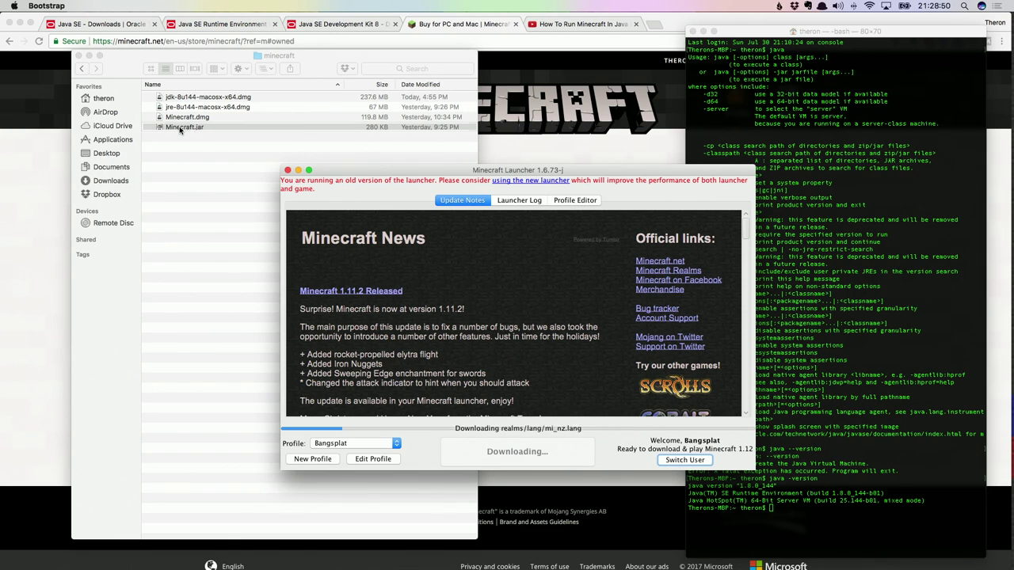
# Step: Bring up the Minecraft.jar context menu and dismiss it without choosing anything
pyautogui.rightClick(179, 131)
pyautogui.moveTo(230, 142)
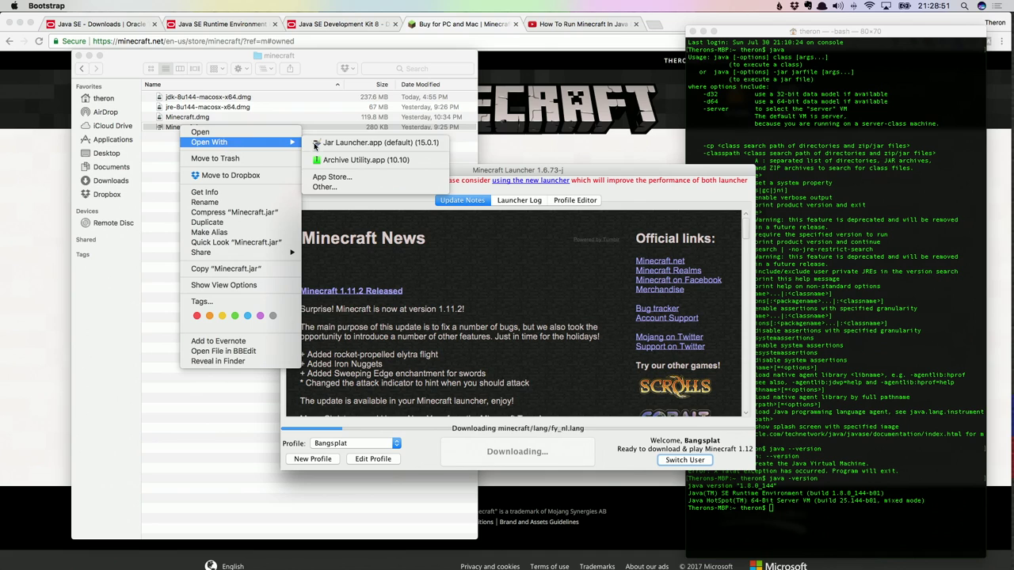
pyautogui.click(148, 183)
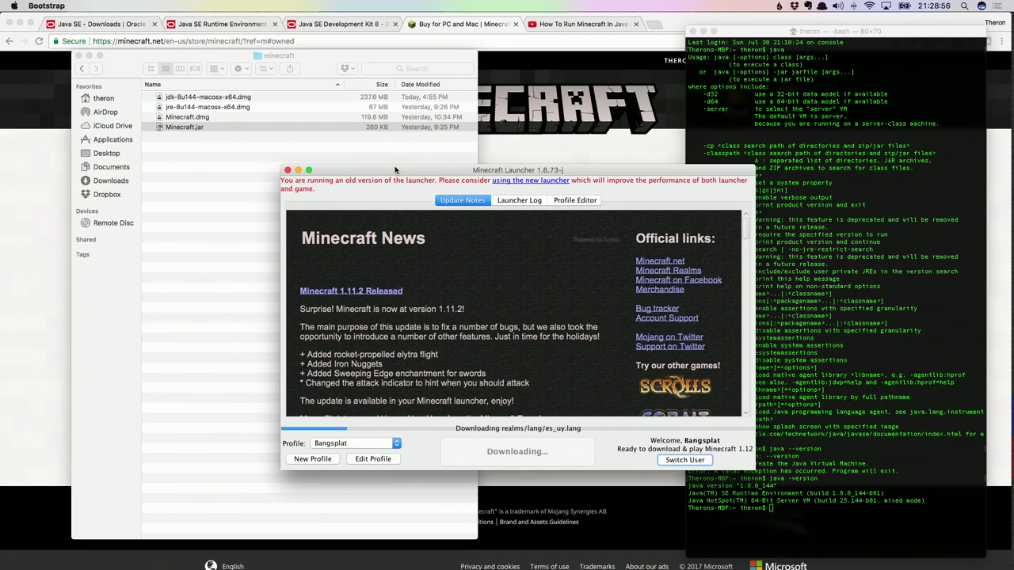
pyautogui.click(160, 128)
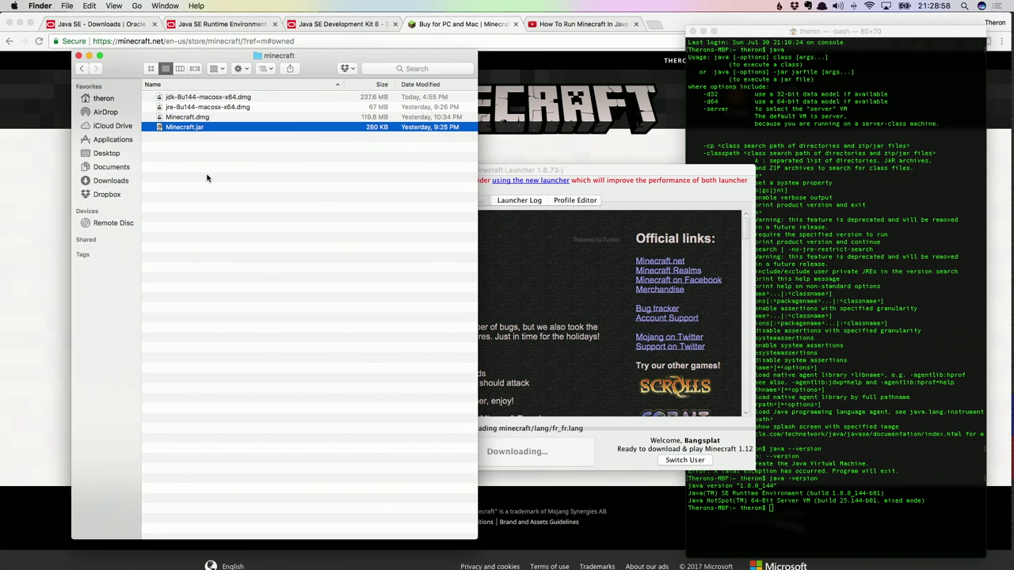
pyautogui.rightClick(161, 129)
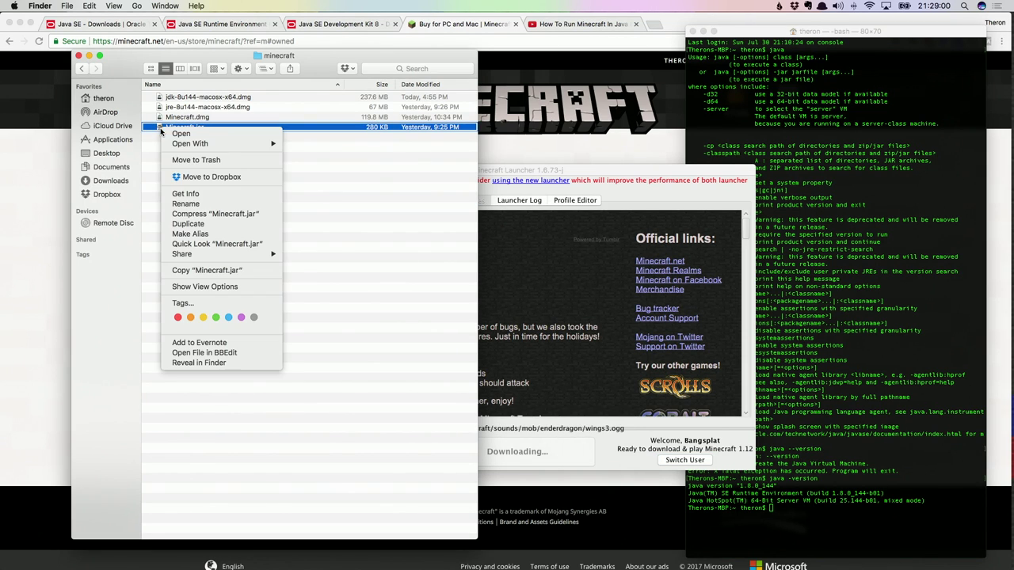
pyautogui.click(201, 134)
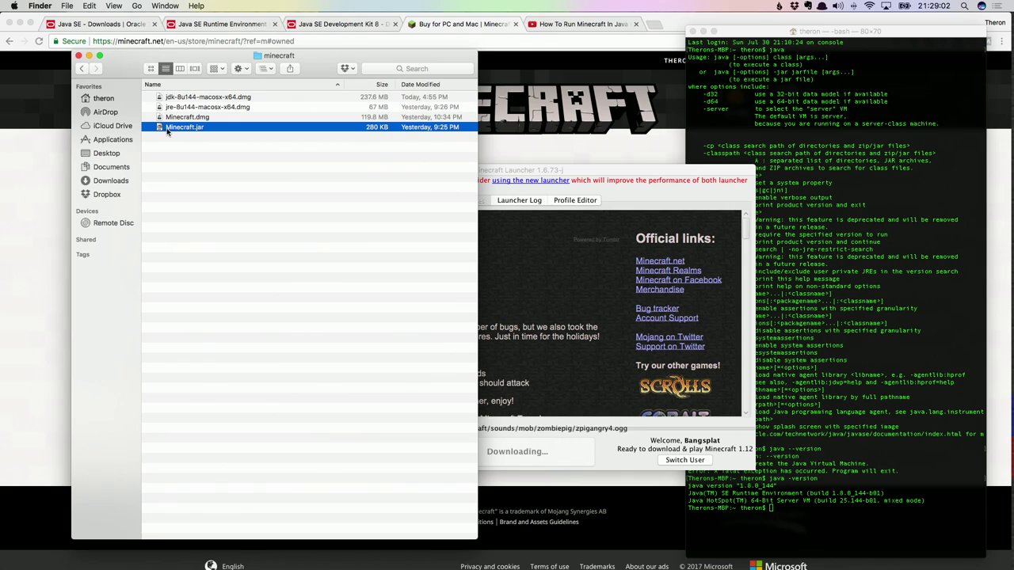
# Step: Make an alias of Minecraft.jar, then delete that alias and clear the selection
pyautogui.rightClick(166, 127)
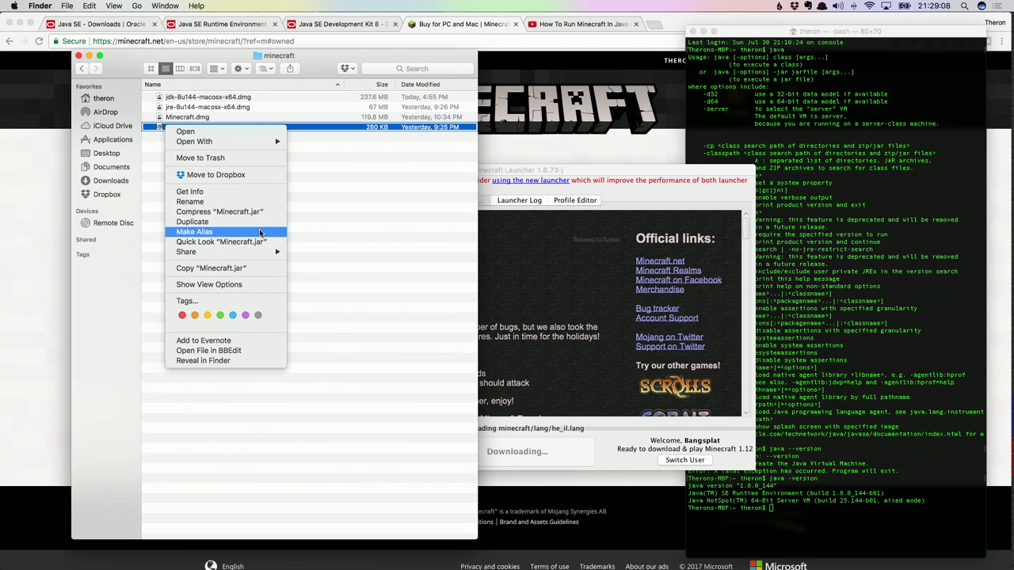
pyautogui.click(259, 229)
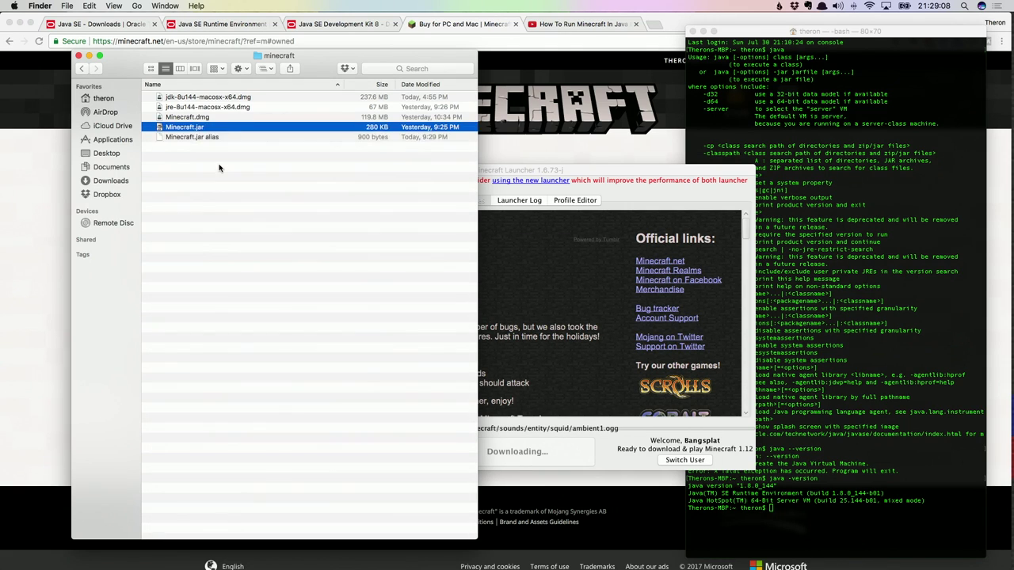
pyautogui.click(165, 163)
pyautogui.click(173, 140)
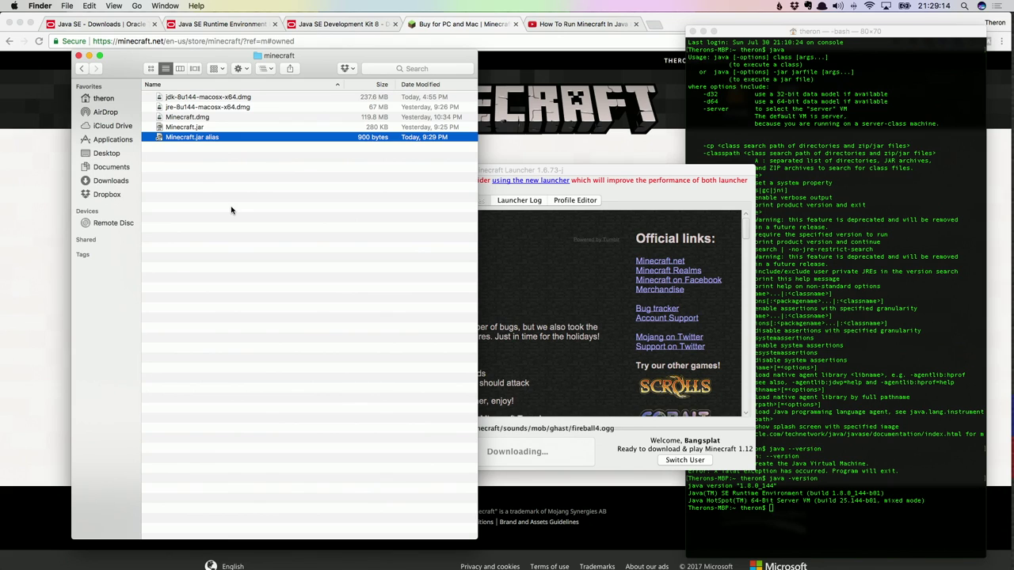
pyautogui.press('super+BackSpace')
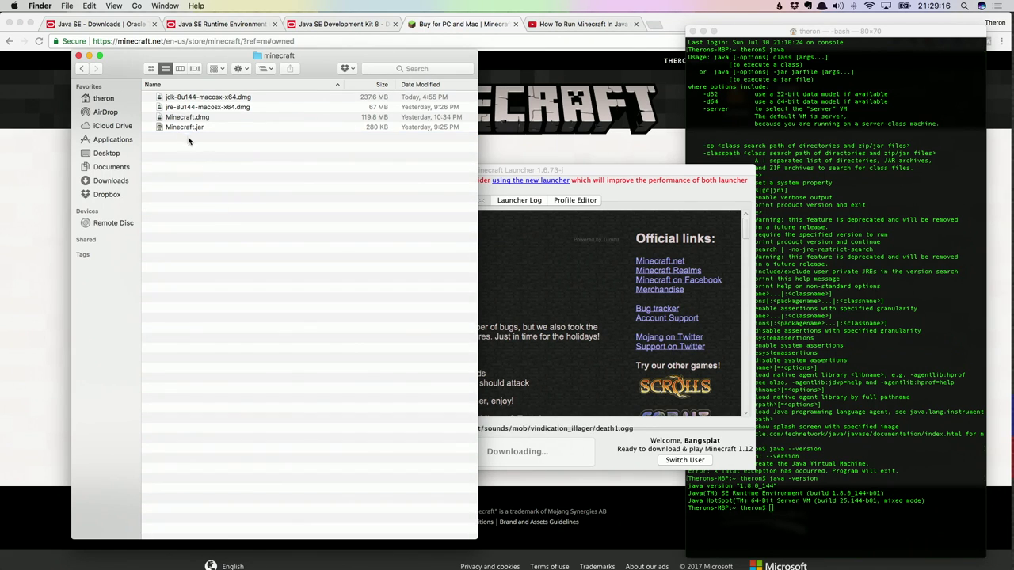
pyautogui.click(178, 128)
pyautogui.click(265, 222)
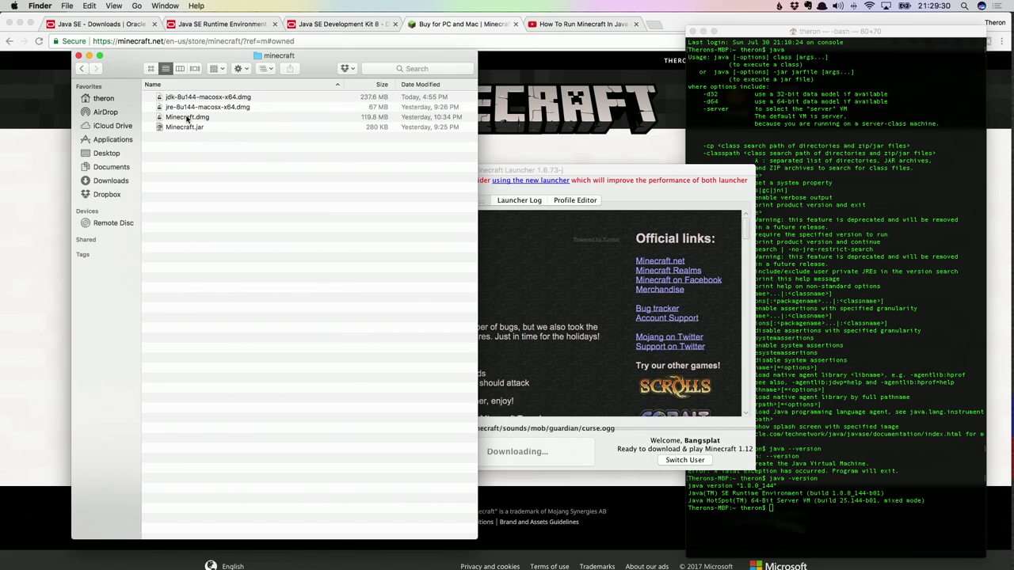
# Step: Open Minecraft.dmg, copy Minecraft.app into Applications, close the installer and view Applications
pyautogui.doubleClick(187, 117)
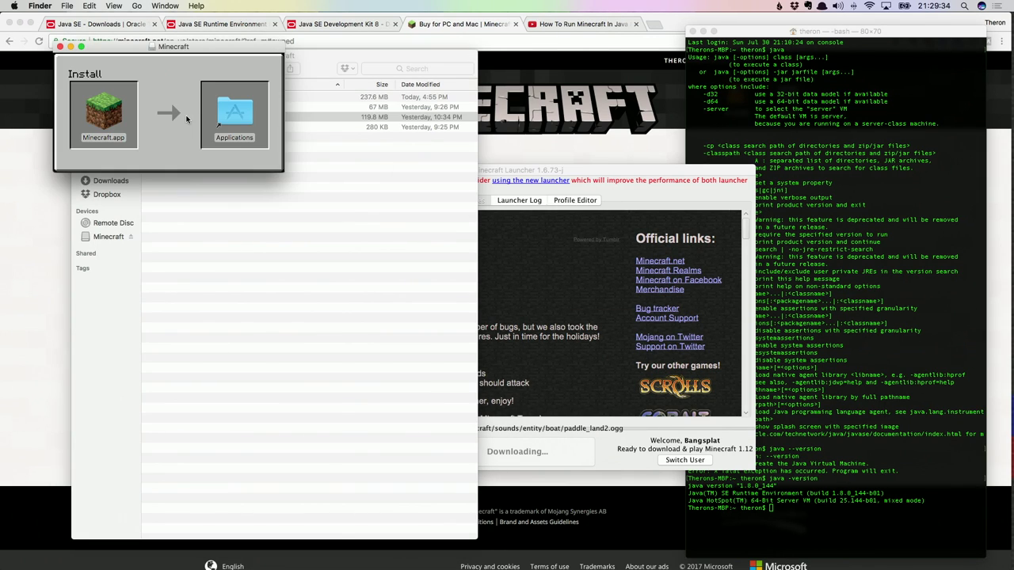
pyautogui.moveTo(123, 48); pyautogui.dragTo(145, 80)
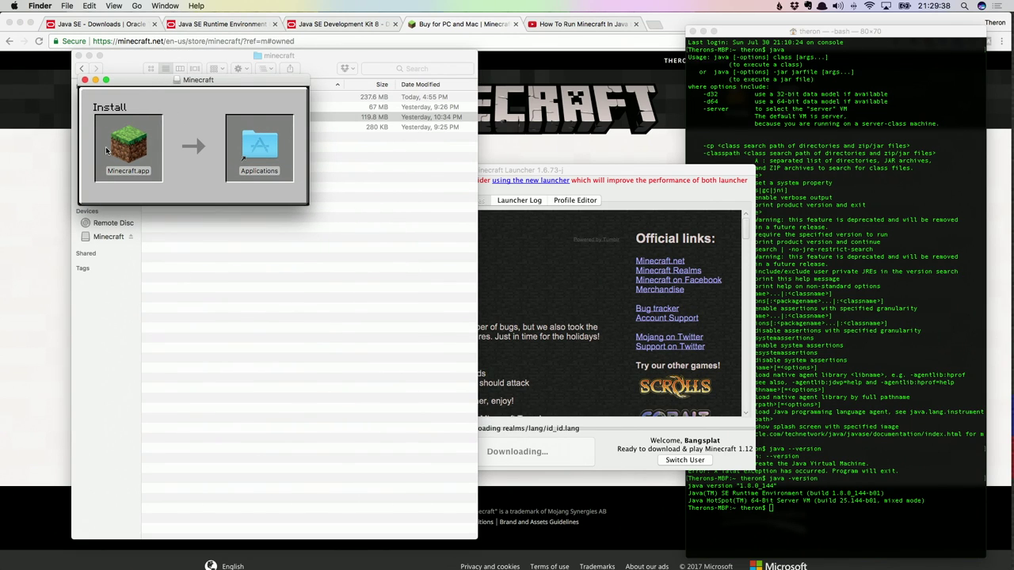
pyautogui.click(133, 141)
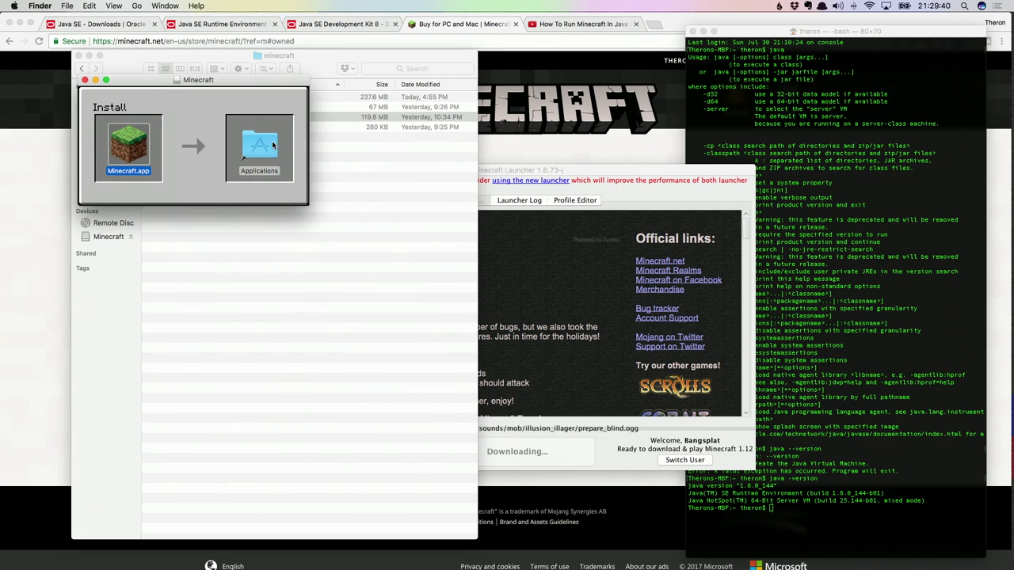
pyautogui.moveTo(123, 151); pyautogui.dragTo(260, 153)
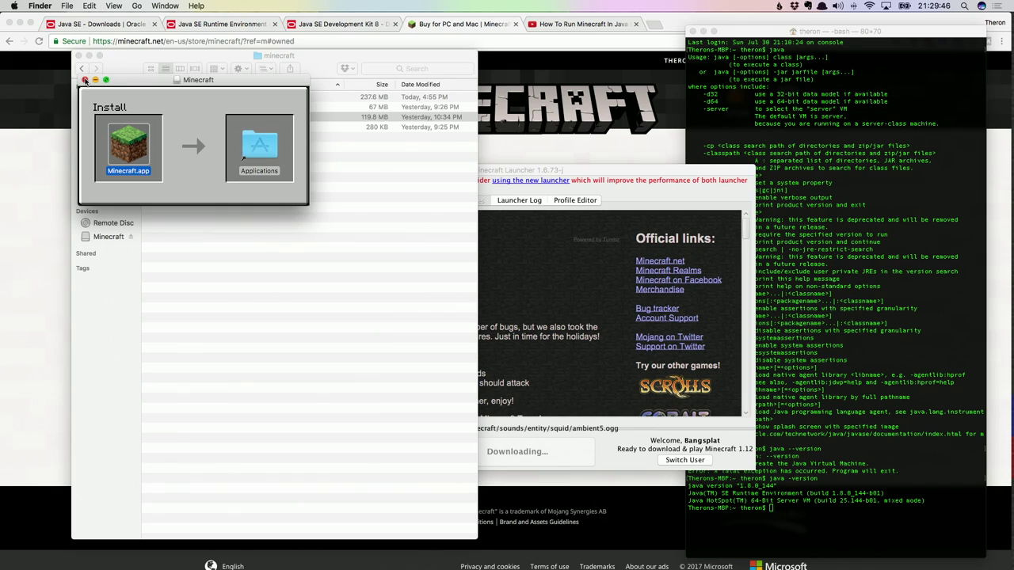
pyautogui.click(84, 79)
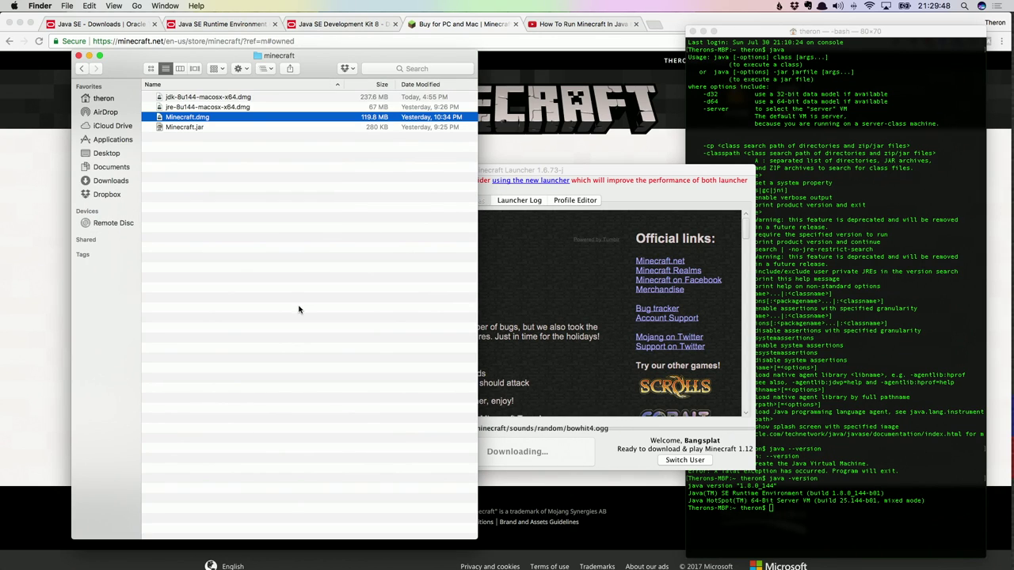
pyautogui.click(113, 140)
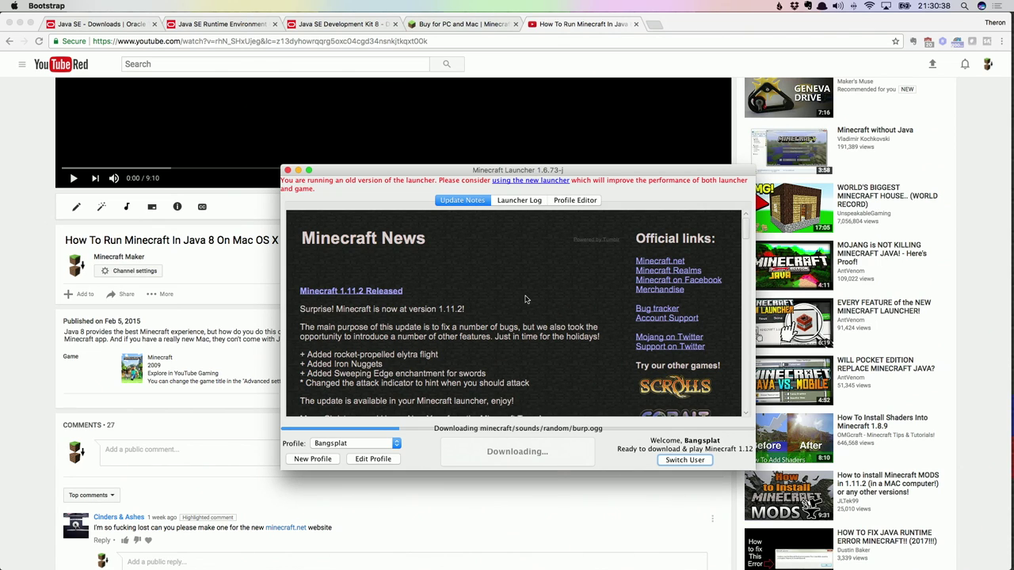
pyautogui.click(400, 445)
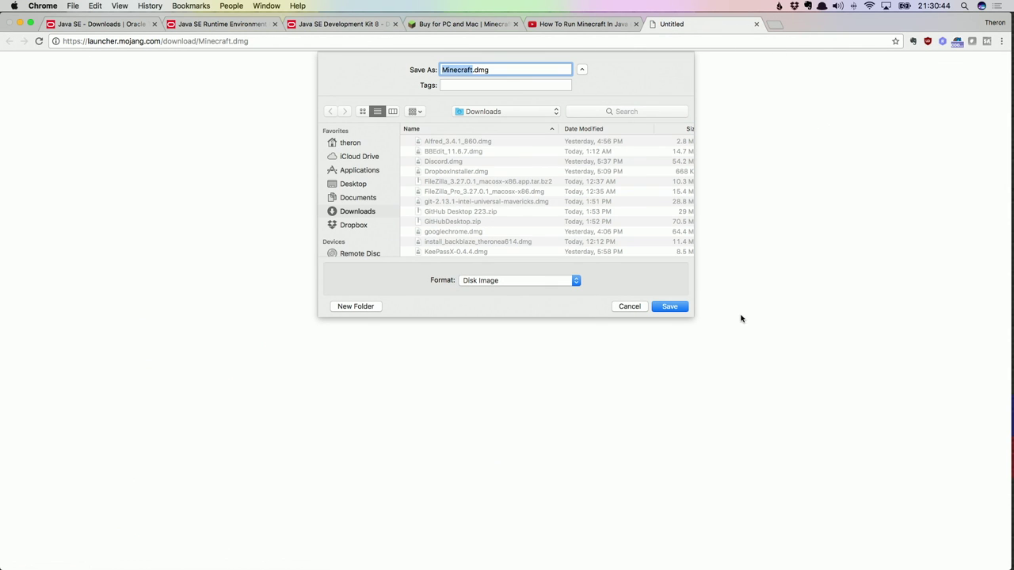
pyautogui.click(632, 307)
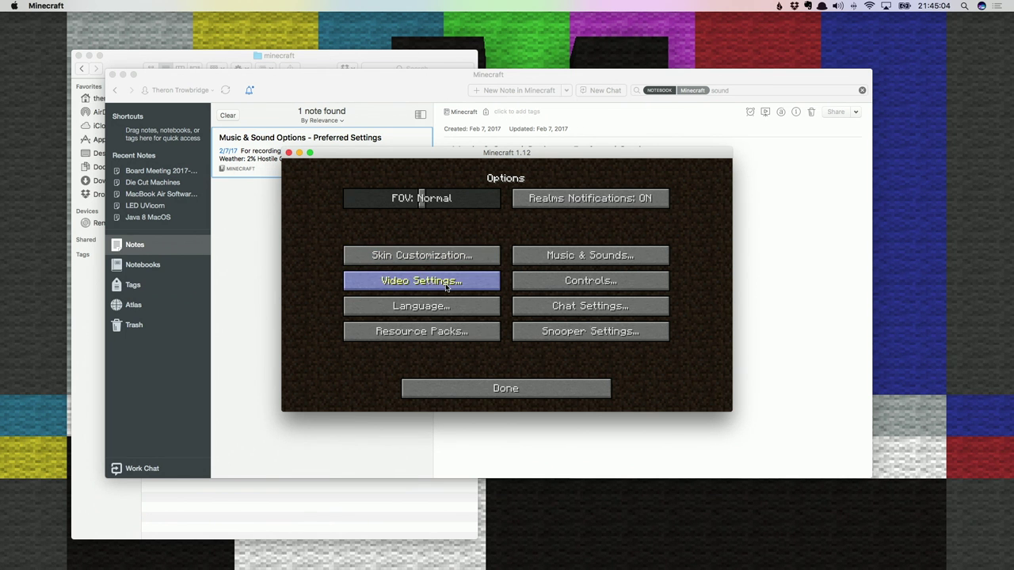
# Step: Look through Video Settings, Controls and Music & Sounds, leaving each with Done
pyautogui.click(447, 287)
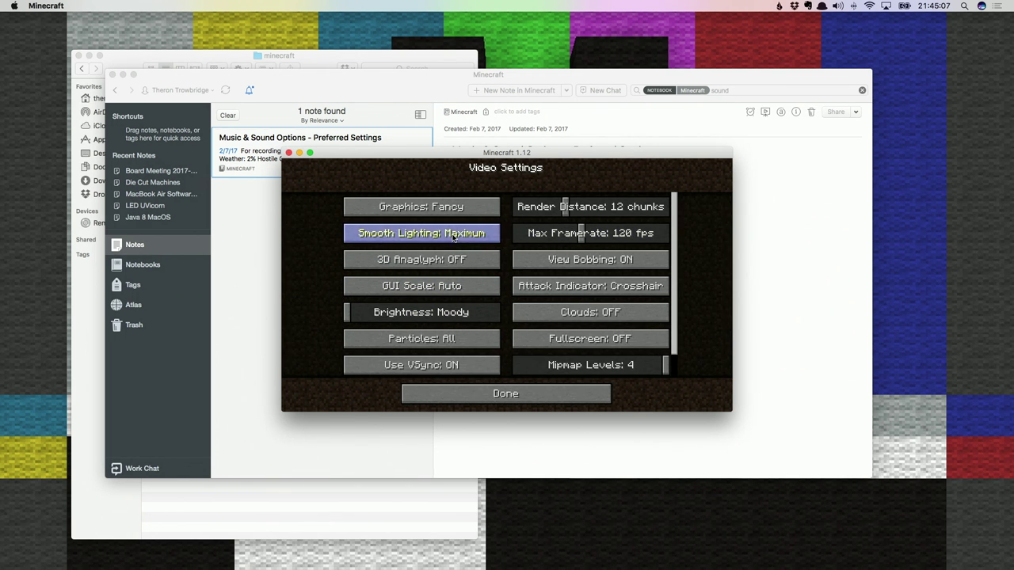
pyautogui.click(522, 395)
pyautogui.click(578, 283)
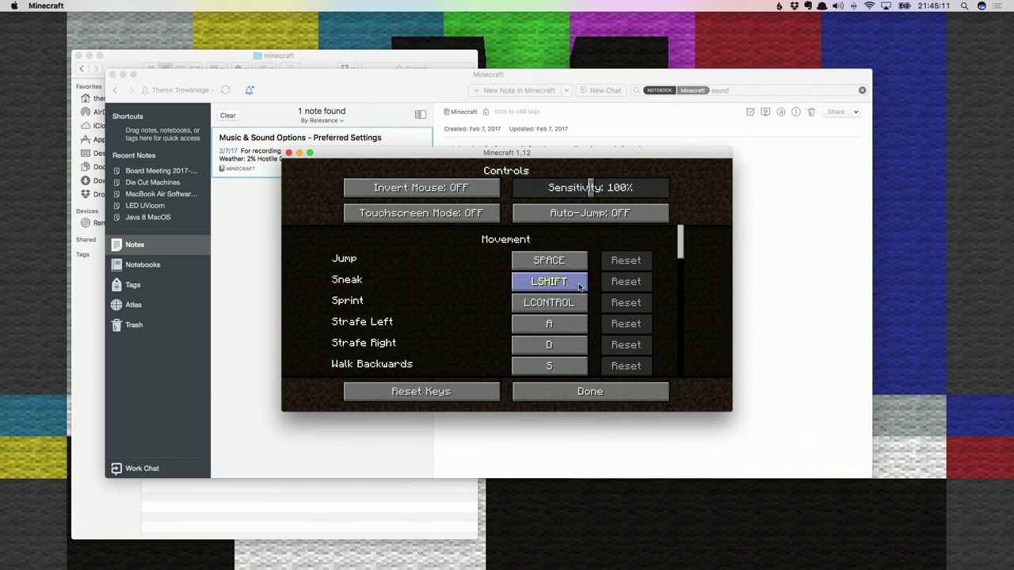
pyautogui.scroll(-5, 548, 348)
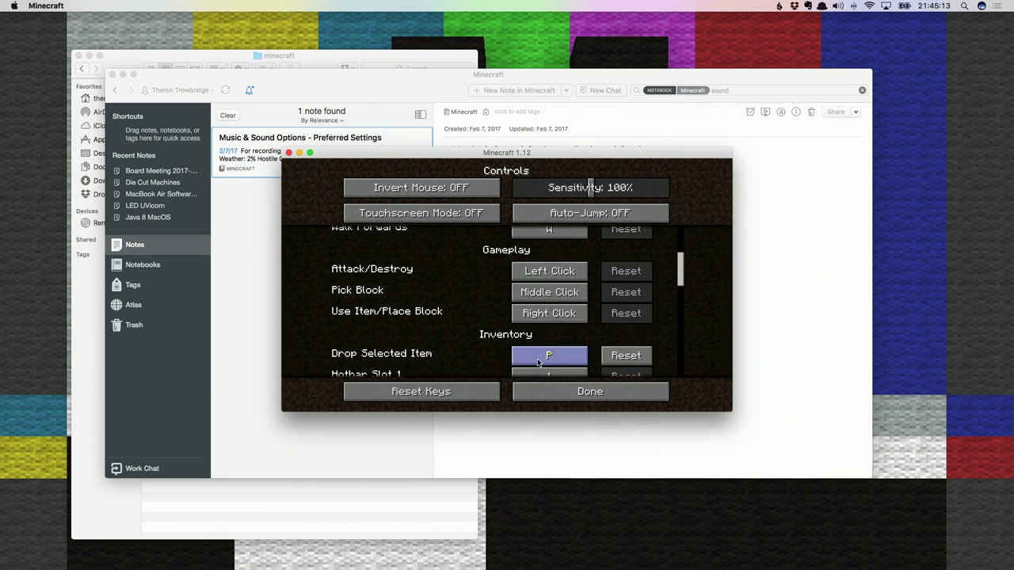
pyautogui.click(601, 396)
pyautogui.click(586, 257)
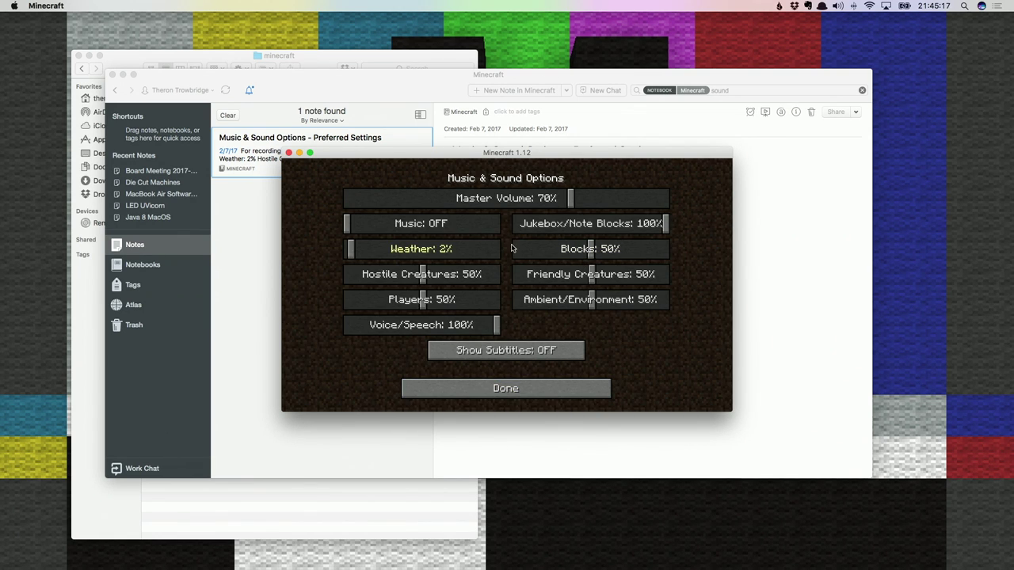
pyautogui.click(523, 392)
# Step: Open the Multiplayer list, refresh it, go full screen and join Minecraft LAN Party
pyautogui.click(494, 390)
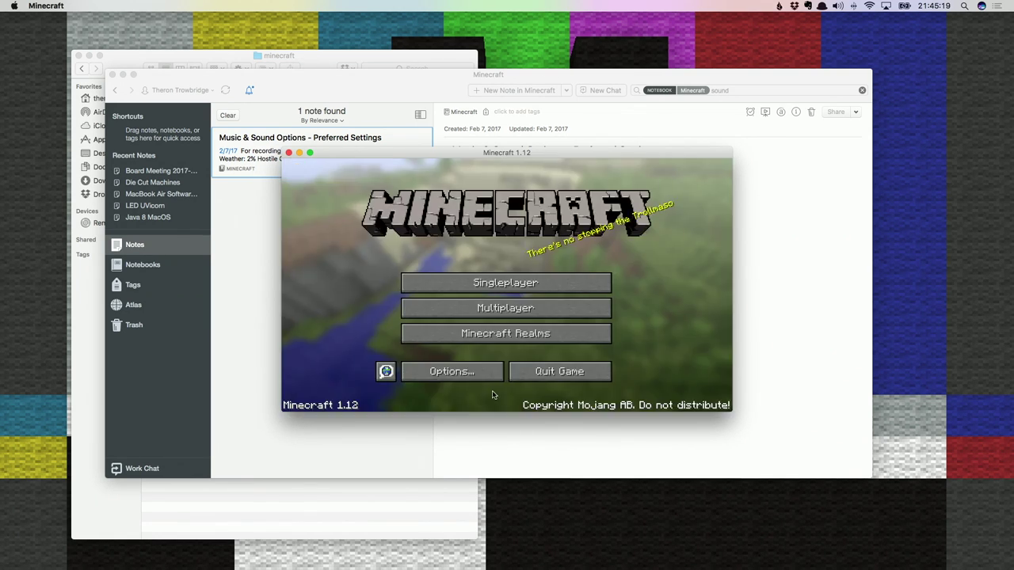
pyautogui.click(482, 308)
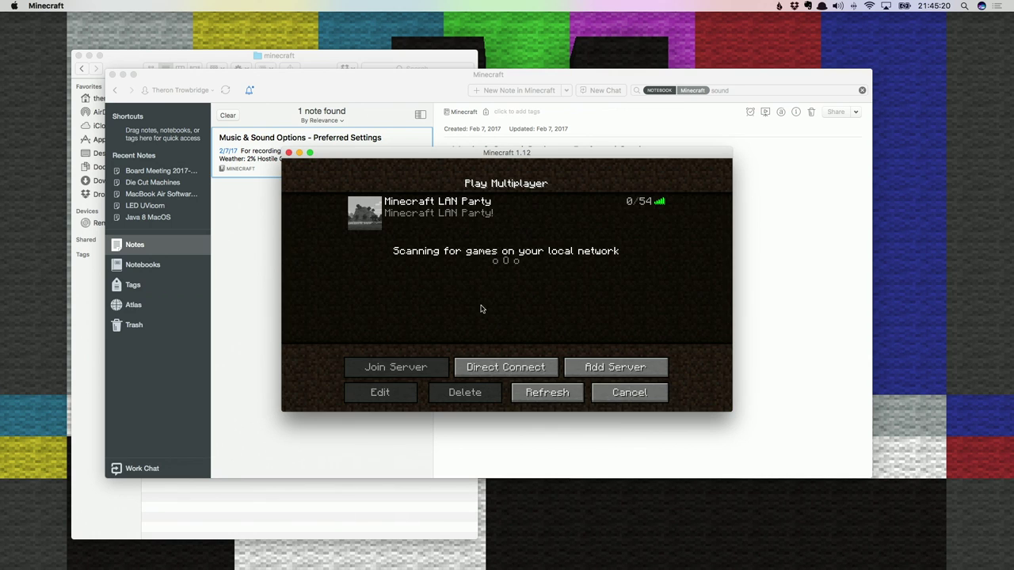
pyautogui.click(541, 393)
pyautogui.click(309, 153)
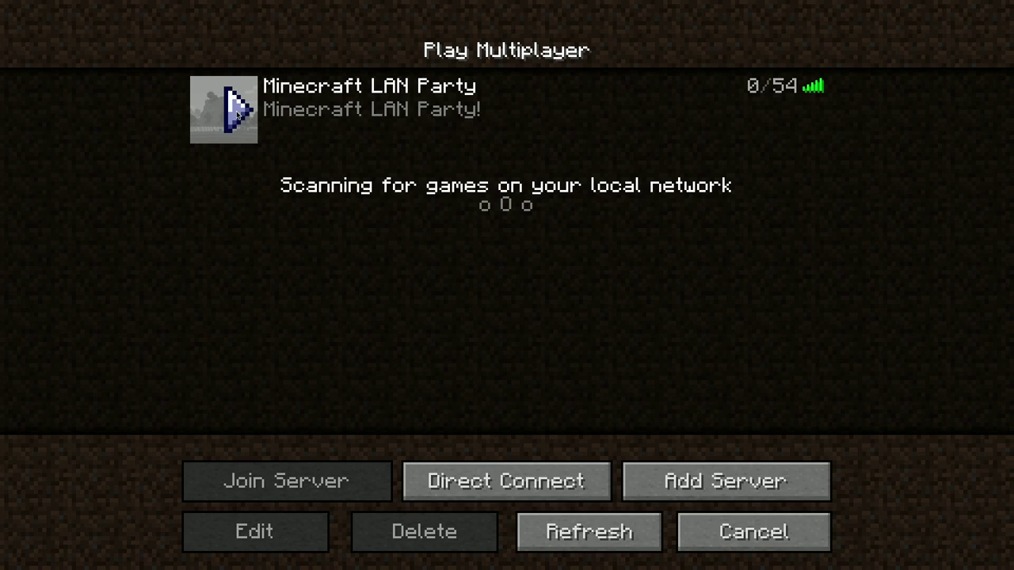
pyautogui.click(237, 114)
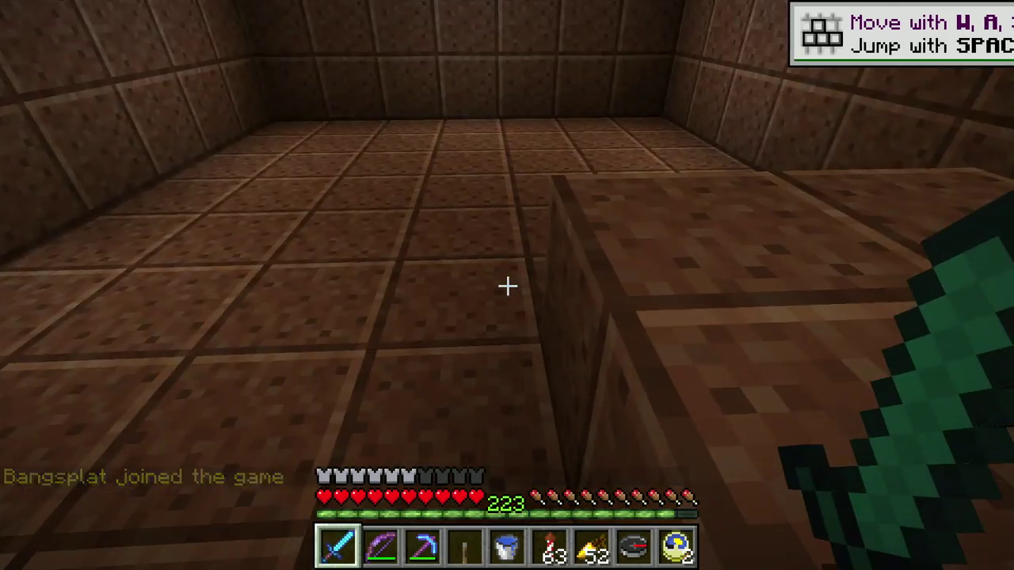
# Step: Set Video Settings brightness from Moody to Bright, then resume playing
pyautogui.press('e')
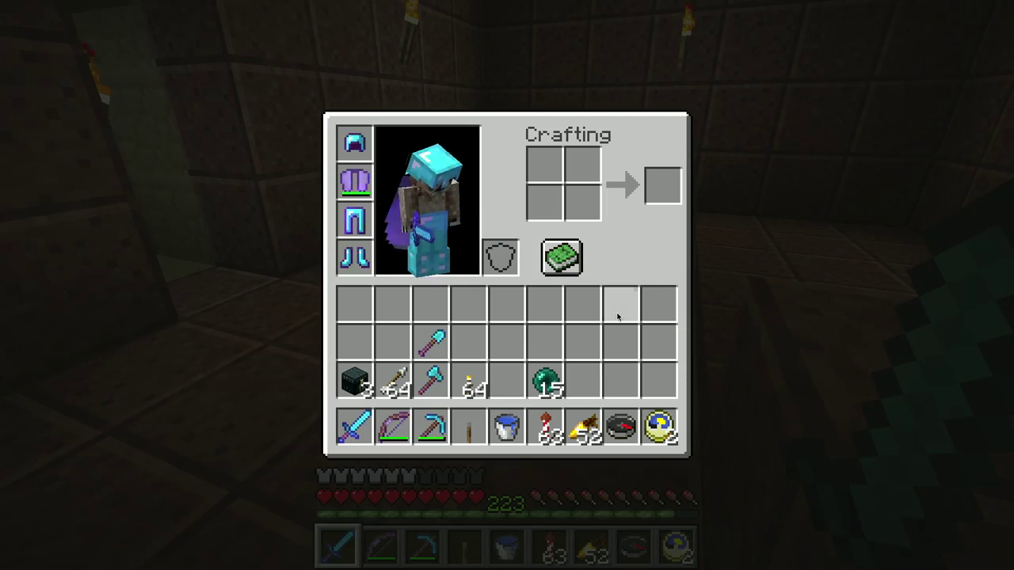
pyautogui.press('Escape')
pyautogui.press('Escape')
pyautogui.click(435, 325)
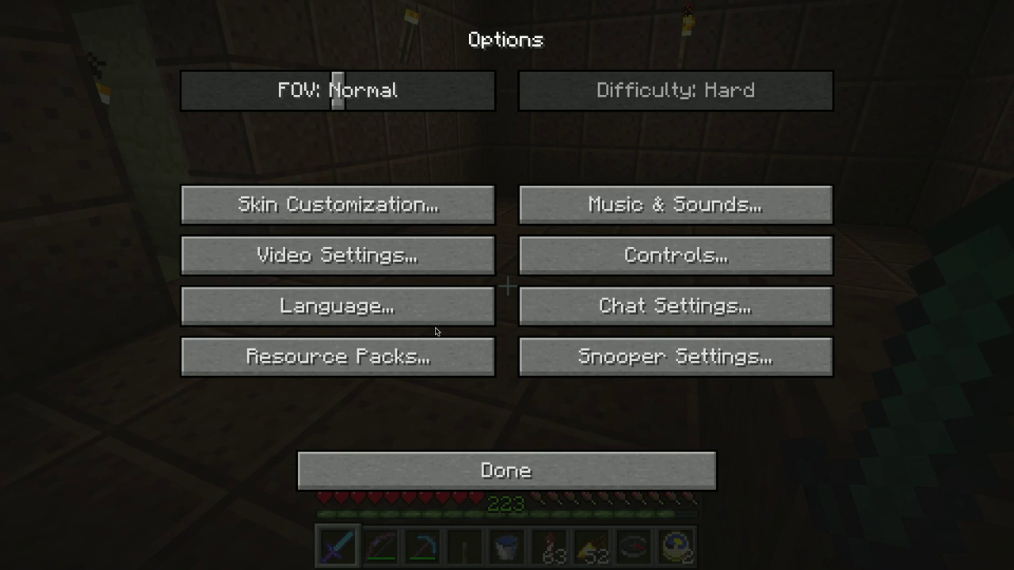
pyautogui.click(397, 247)
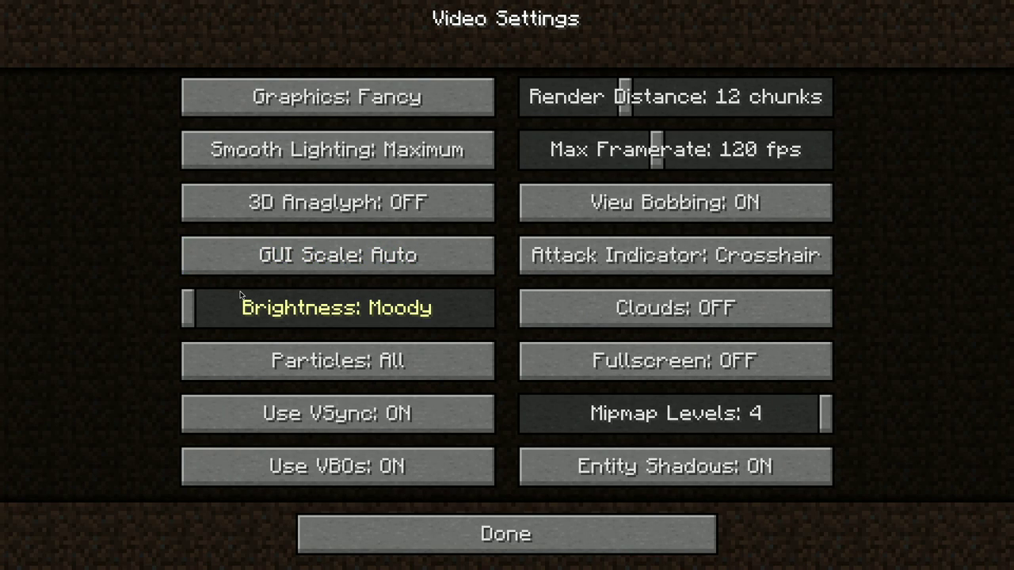
pyautogui.moveTo(202, 313); pyautogui.dragTo(491, 310)
pyautogui.click(527, 519)
pyautogui.click(522, 485)
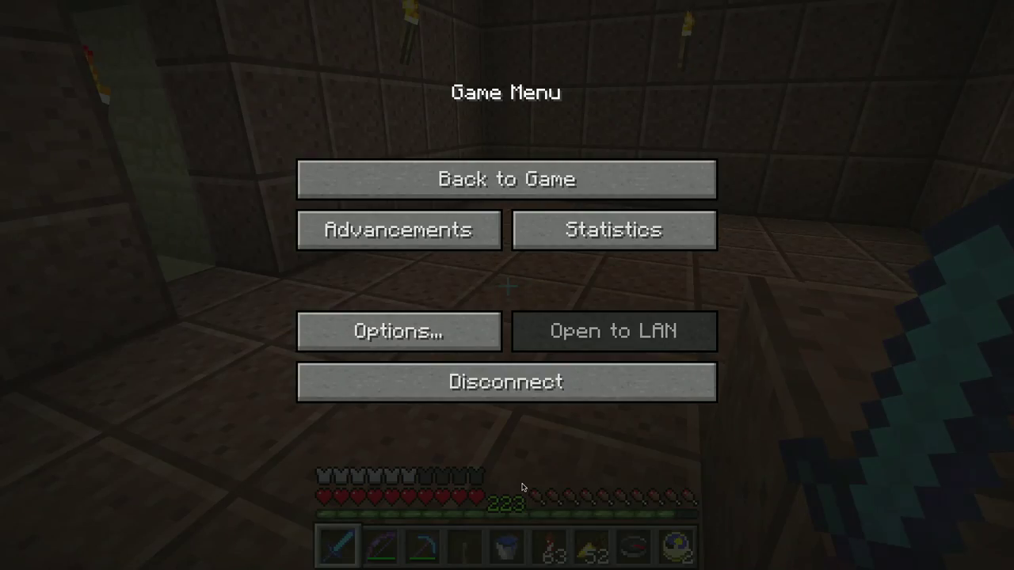
pyautogui.press('Escape')
# Step: Walk through the sandstone corridor and down the long torch-lit staircase to its bottom
pyautogui.press('w')
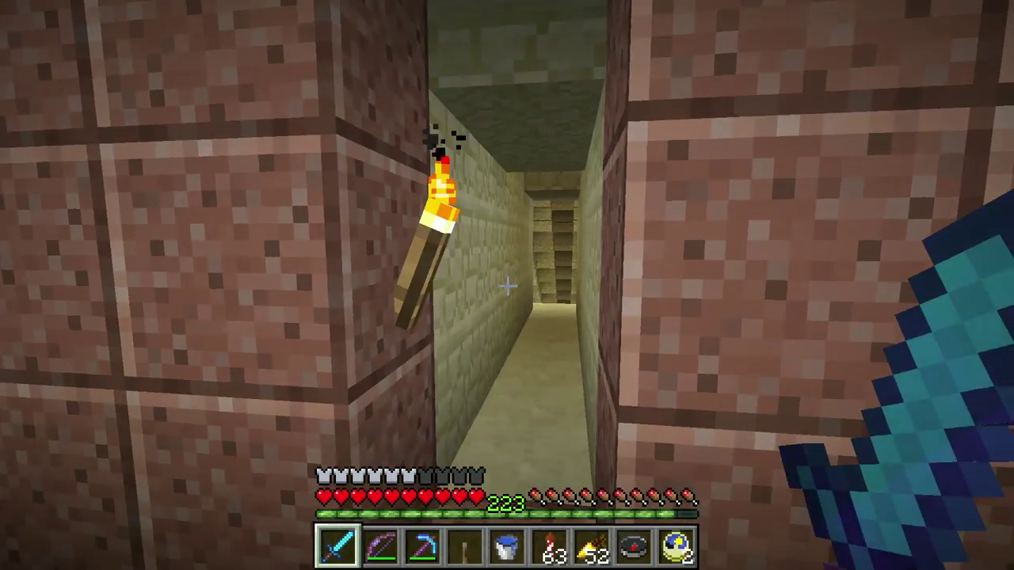
pyautogui.press('w')
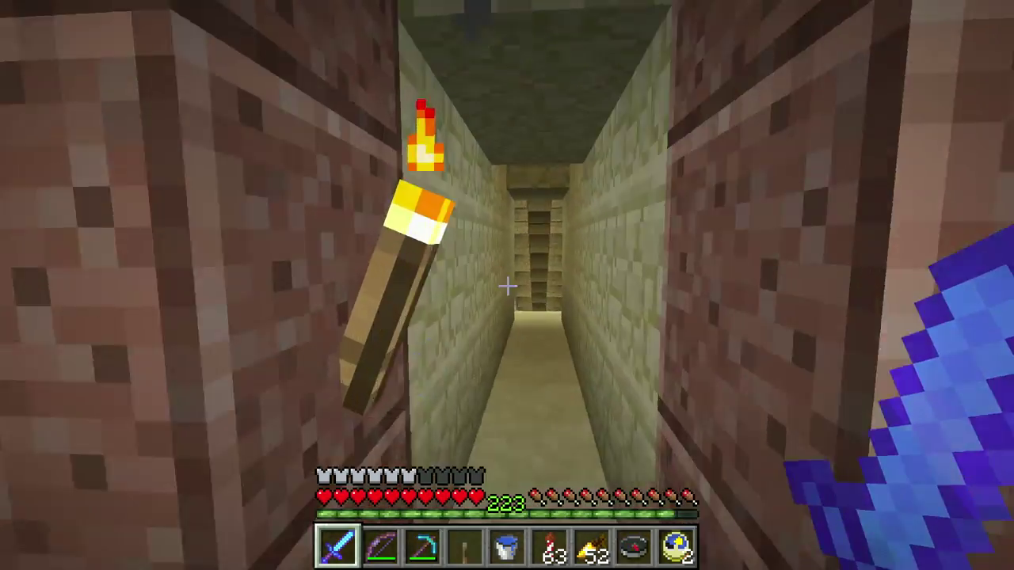
pyautogui.press('w')
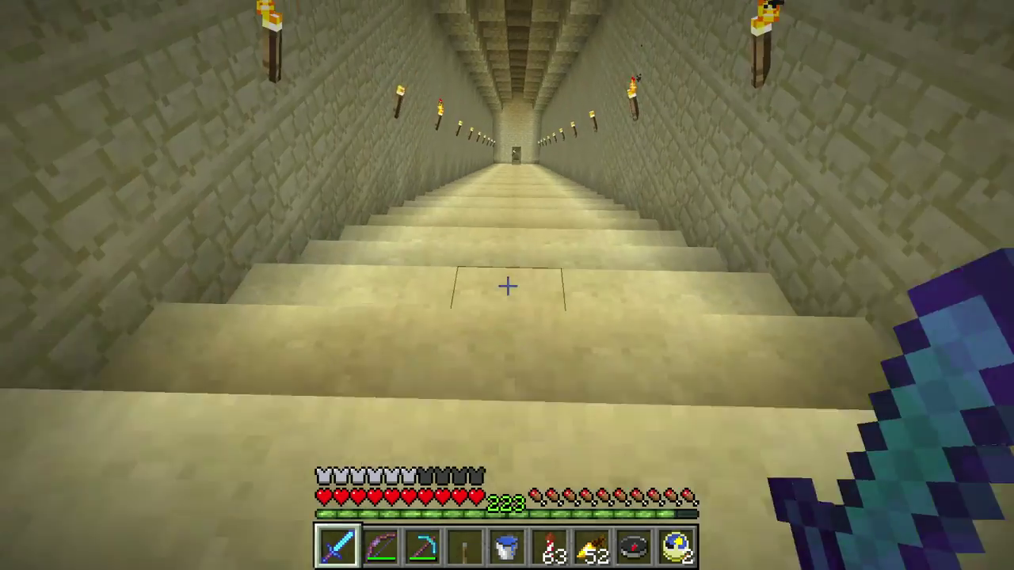
pyautogui.press('w')
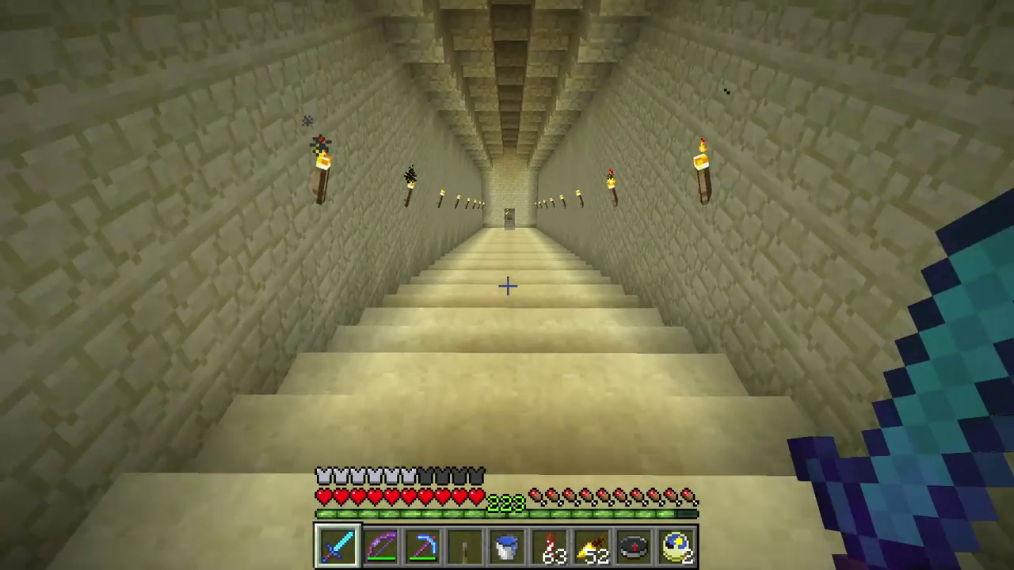
pyautogui.press('w')
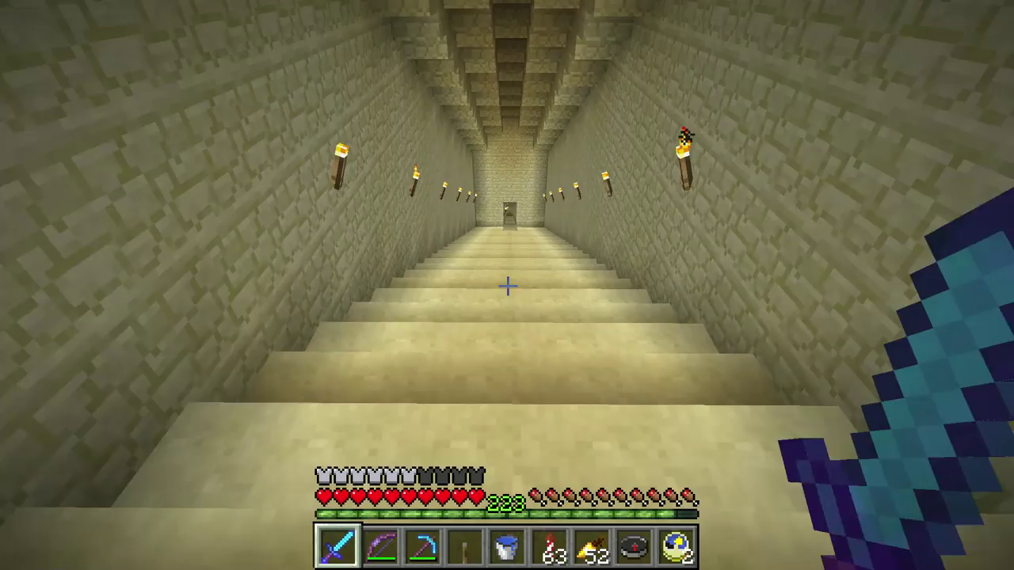
pyautogui.press('w')
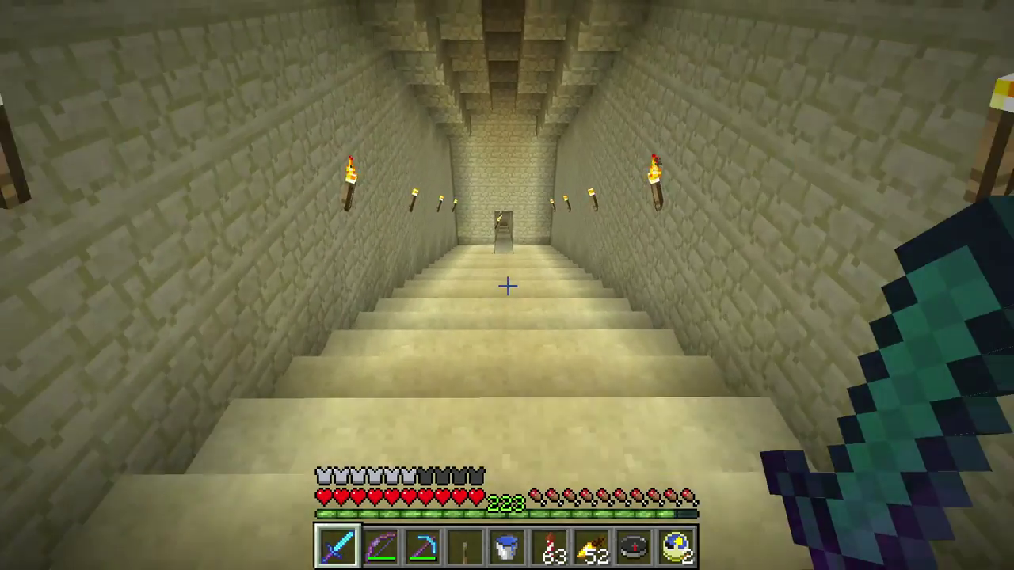
pyautogui.press('w')
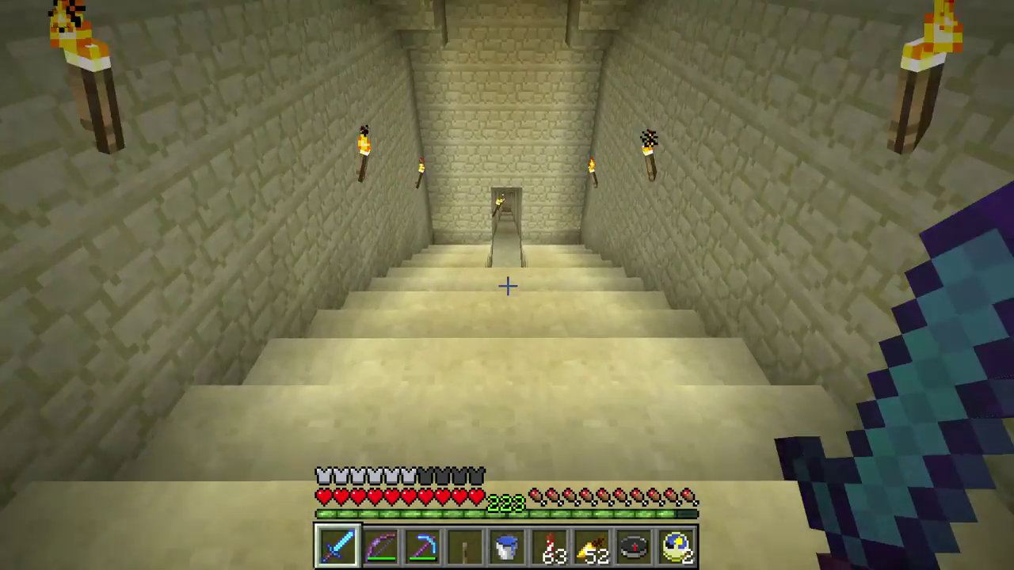
pyautogui.press('w')
pyautogui.press('w')
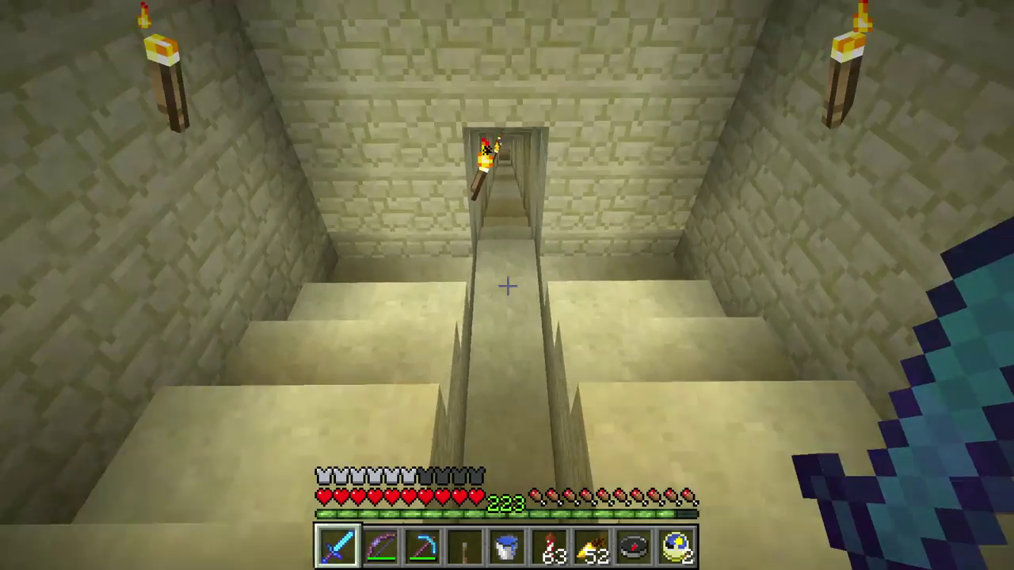
pyautogui.press('w')
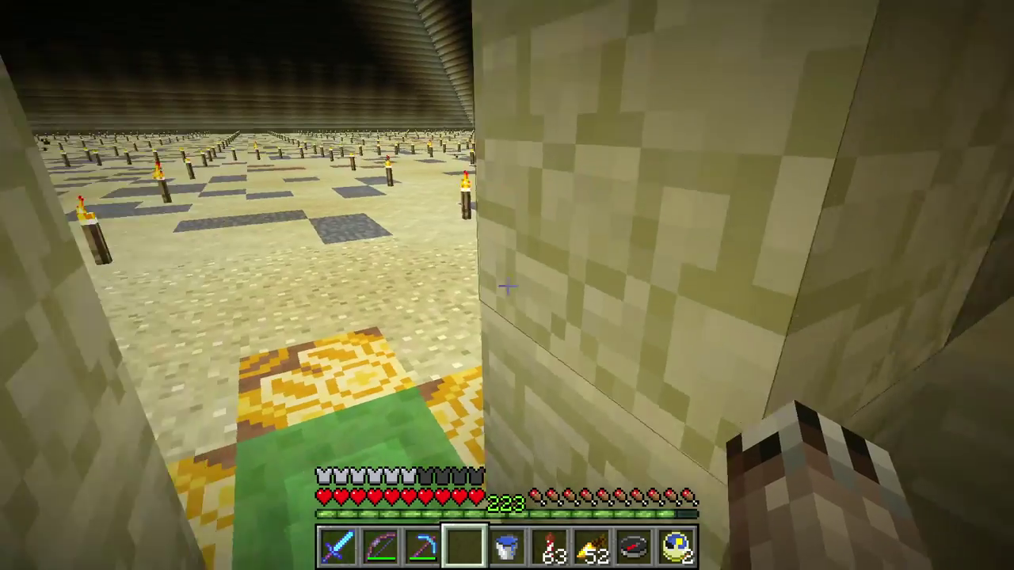
# Step: Step out onto the torch-lit floor and break the lever in the doorway
pyautogui.press('w')
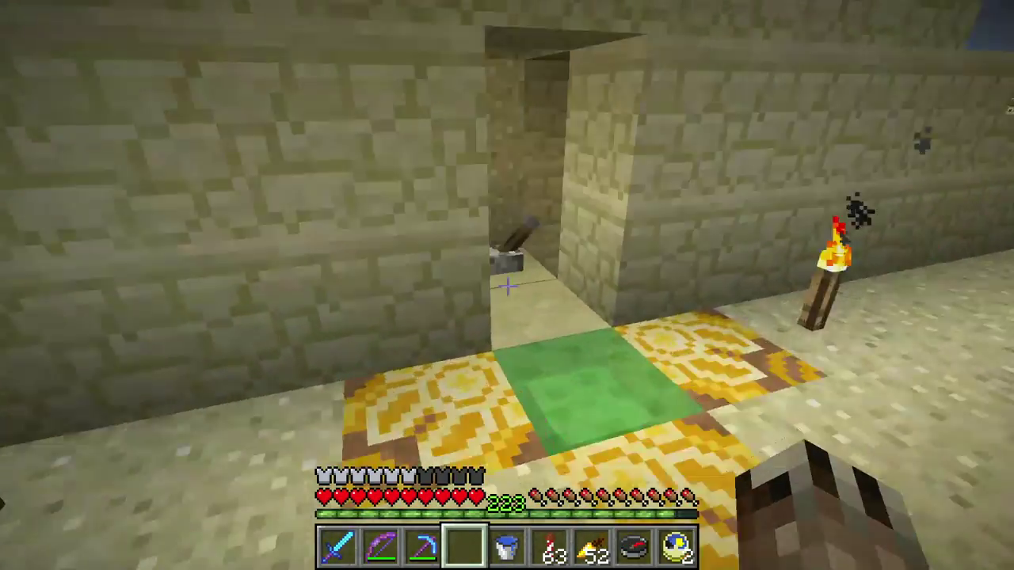
pyautogui.press('w')
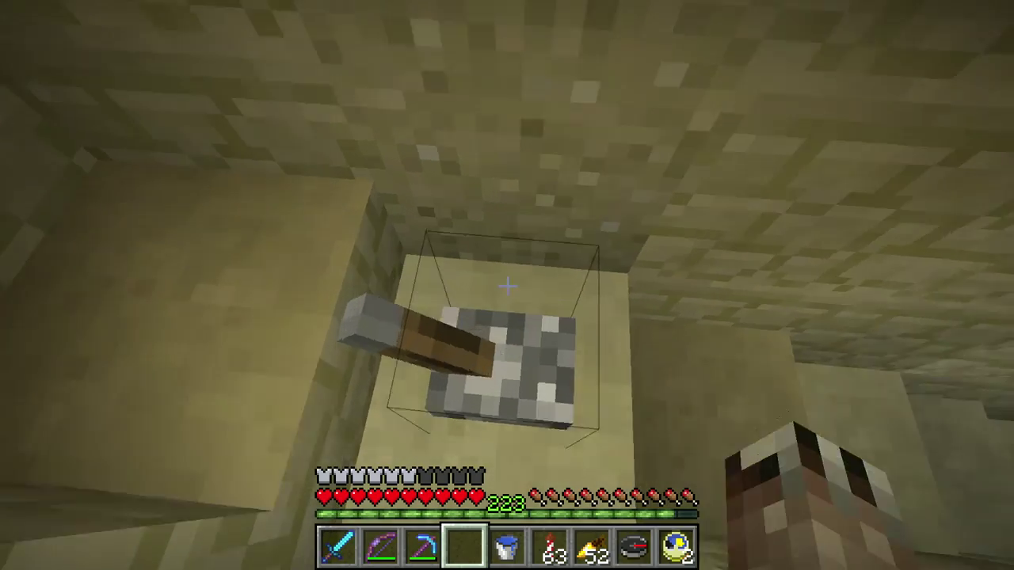
pyautogui.click(507, 285)
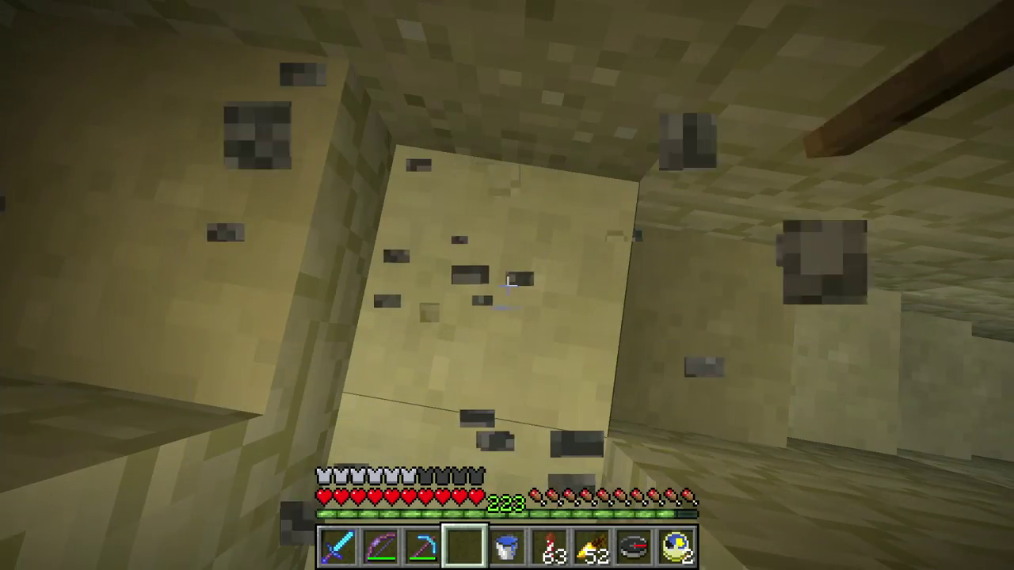
pyautogui.press('w')
pyautogui.press('w')
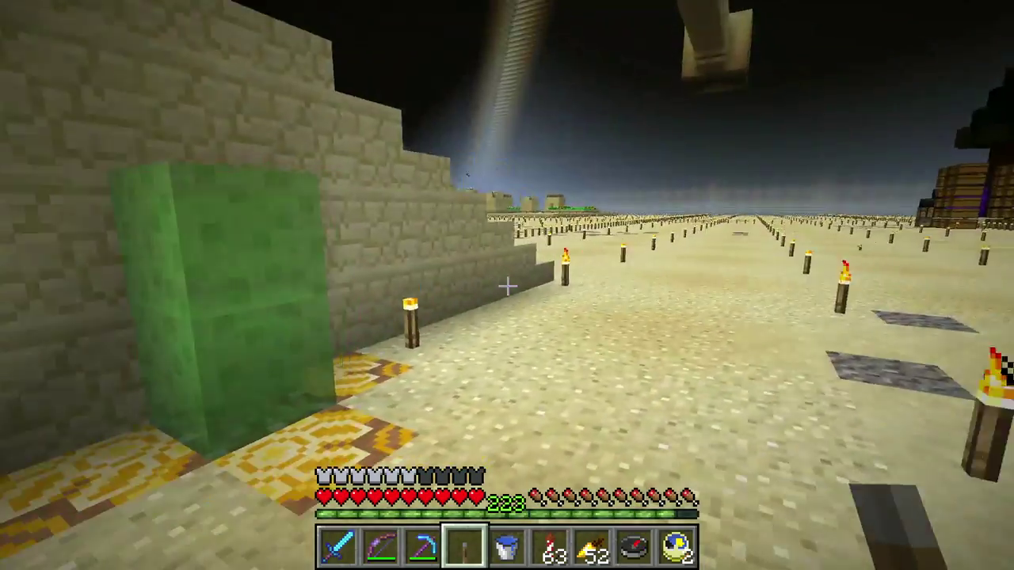
# Step: Explore toward the house holding the Diamond Sword and check the large chest beside it
pyautogui.press('w')
pyautogui.press('w')
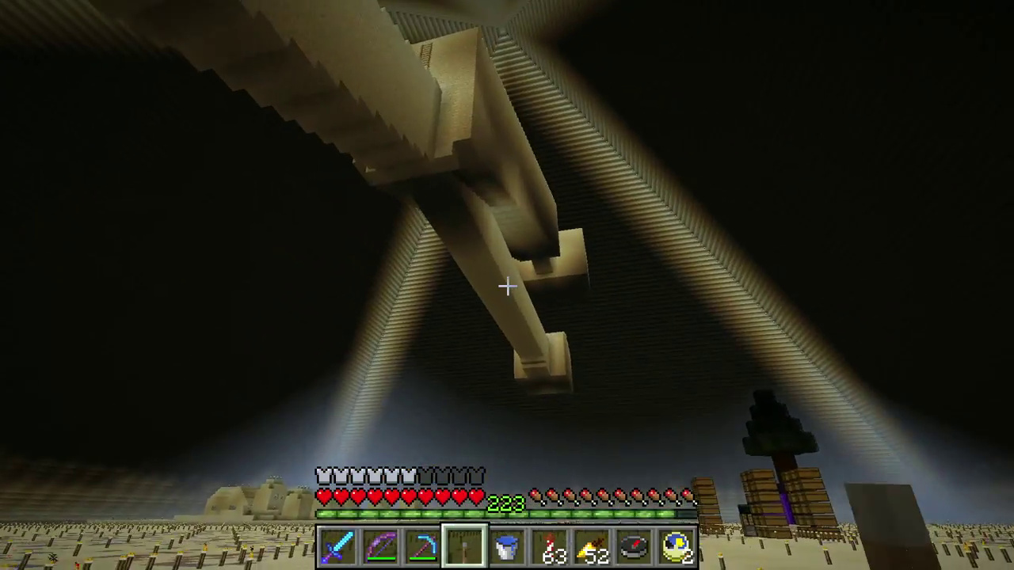
pyautogui.press('w')
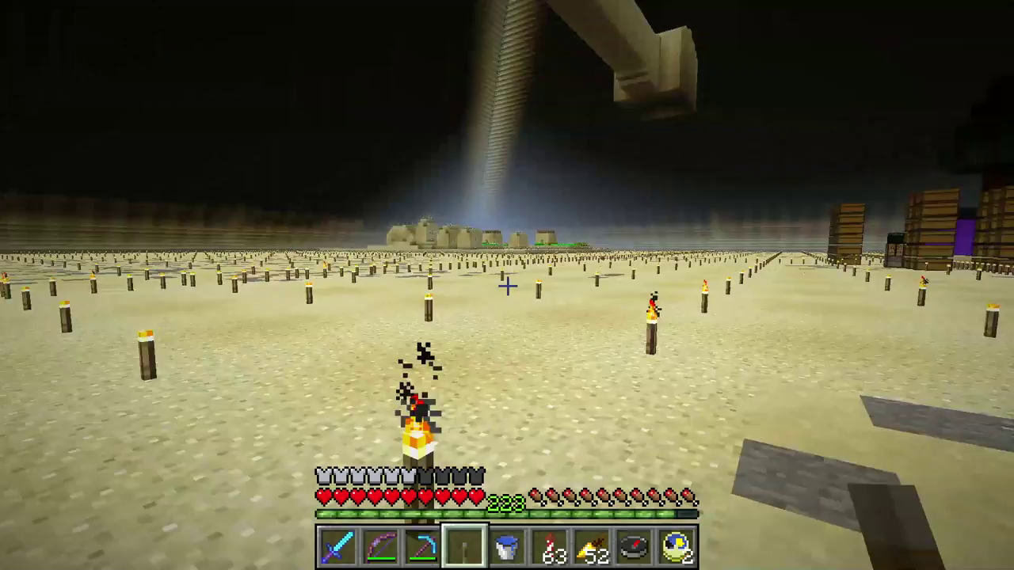
pyautogui.press('w')
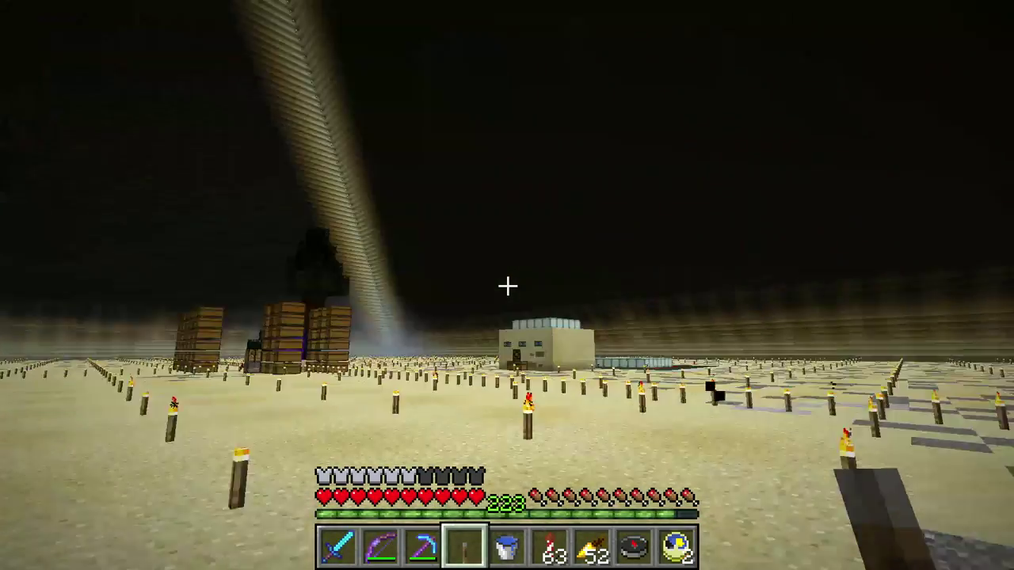
pyautogui.press('w')
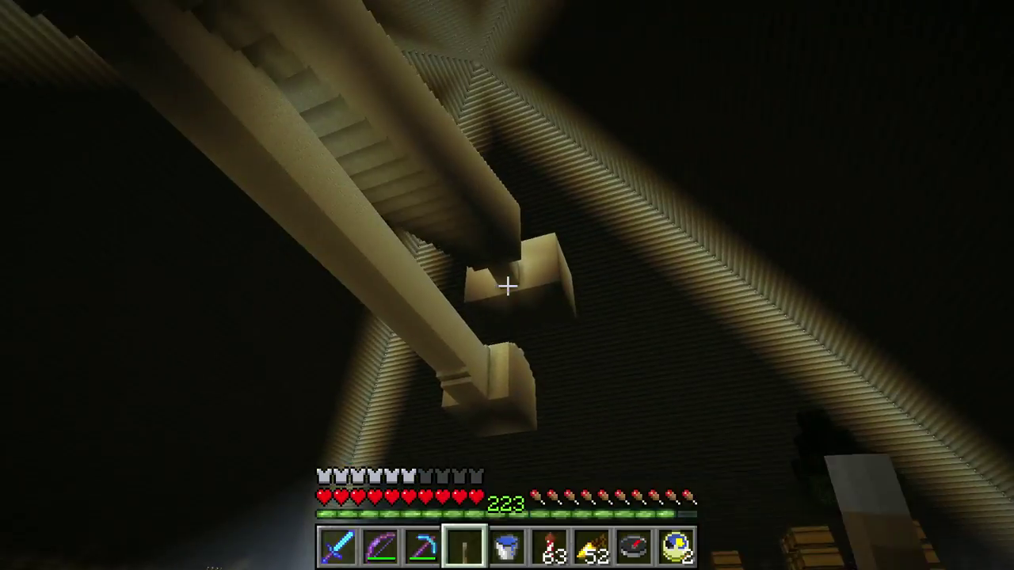
pyautogui.press('1')
pyautogui.press('w')
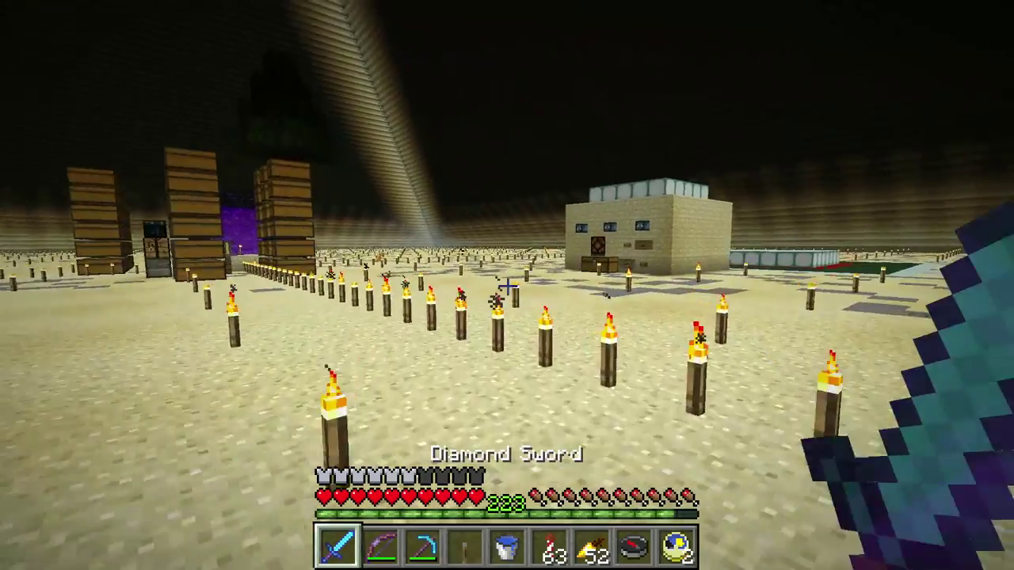
pyautogui.press('w')
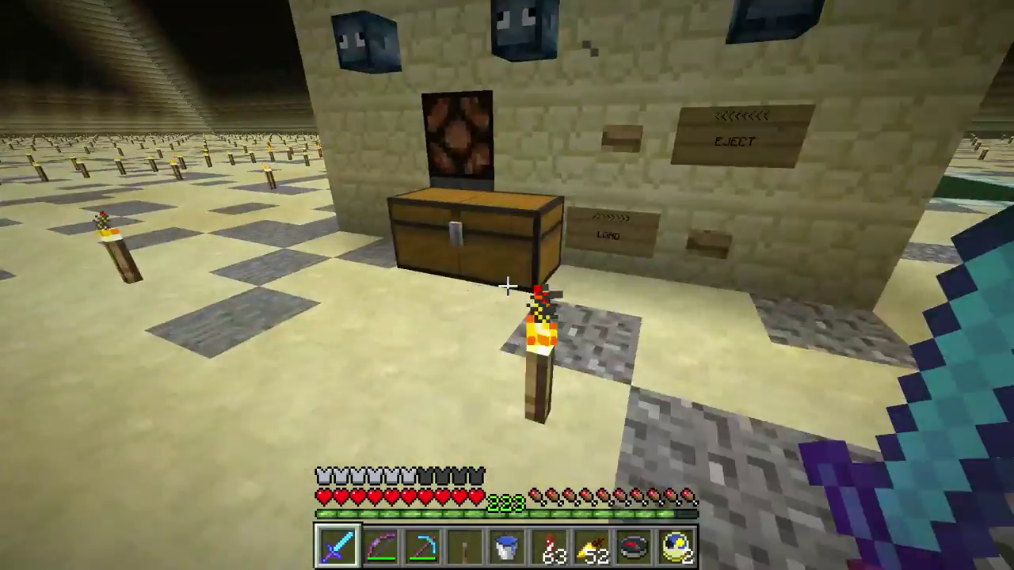
pyautogui.rightClick(507, 285)
pyautogui.press('Escape')
# Step: Walk along the house wall to the green pit's glass rim and drop into its shaft
pyautogui.press('w')
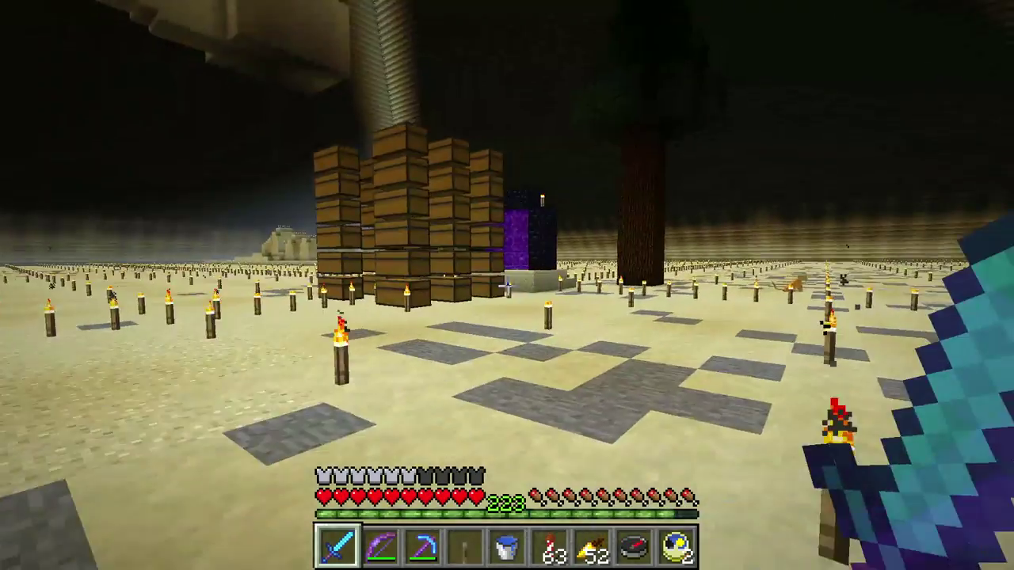
pyautogui.press('w')
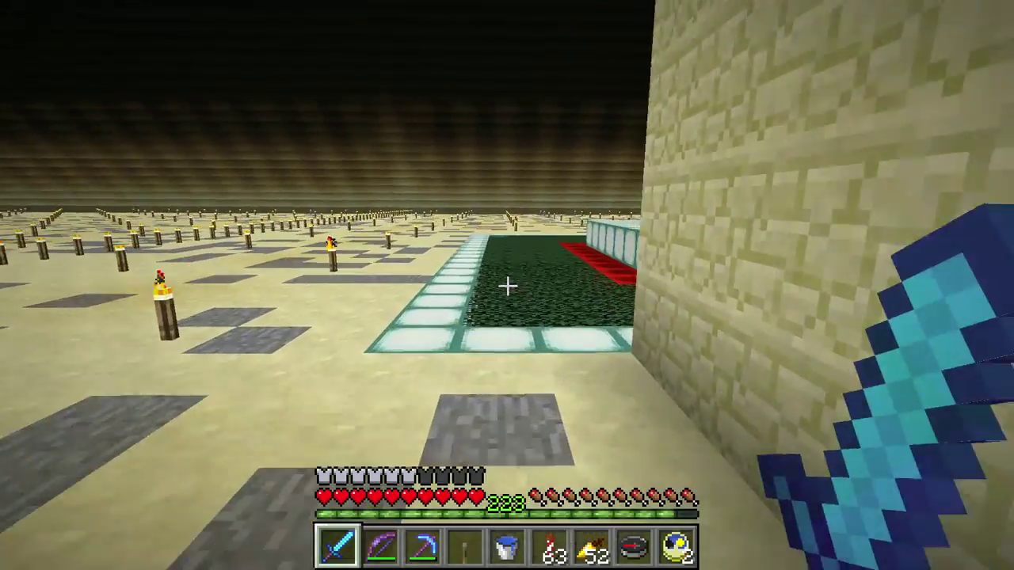
pyautogui.press('w')
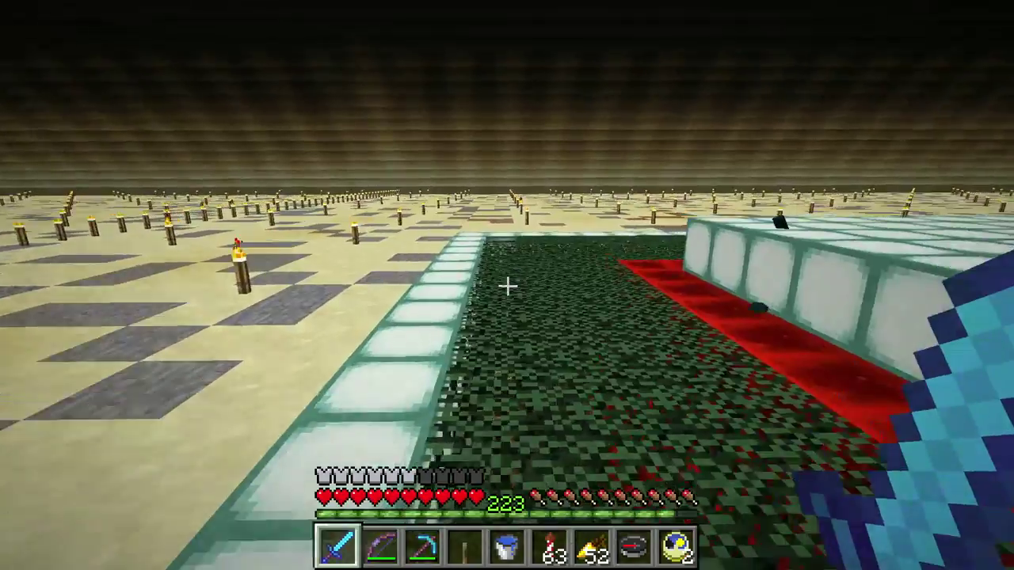
pyautogui.press('w')
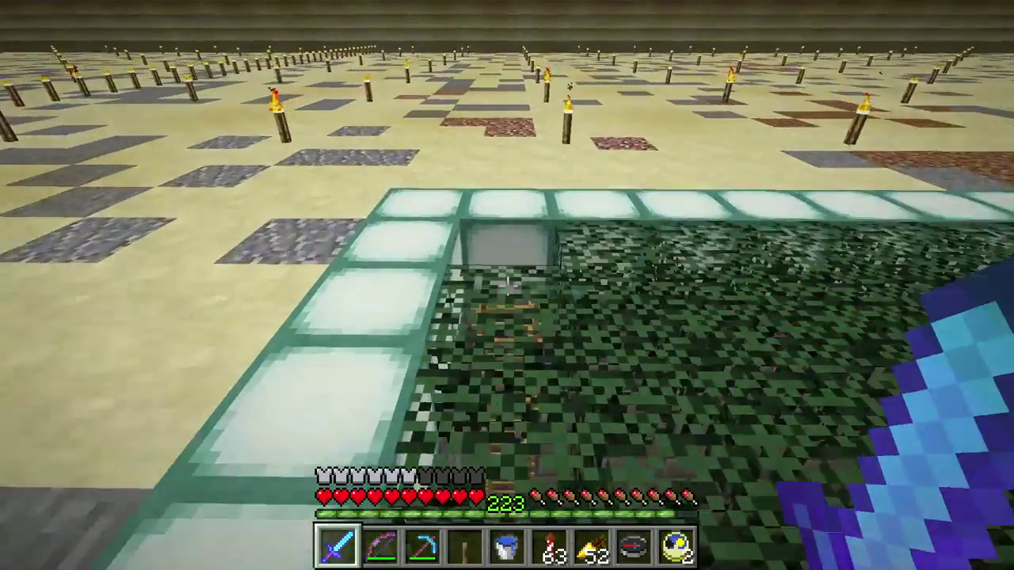